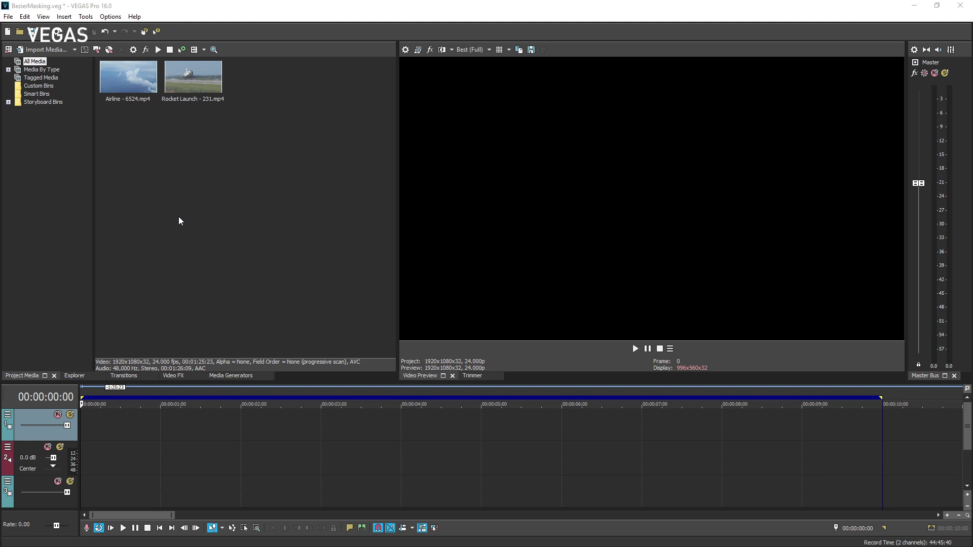
- Place Rocket Launch - 231.mp4 on the upper video track and Airline - 6524.mp4 on the lower one, both from the timeline start
left_click_drag(201, 89, 91, 430)
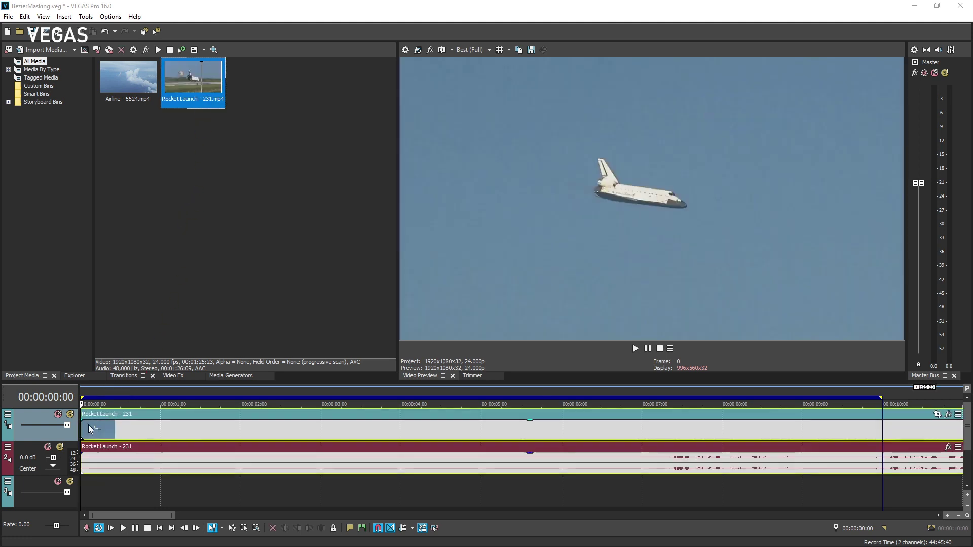
key("space")
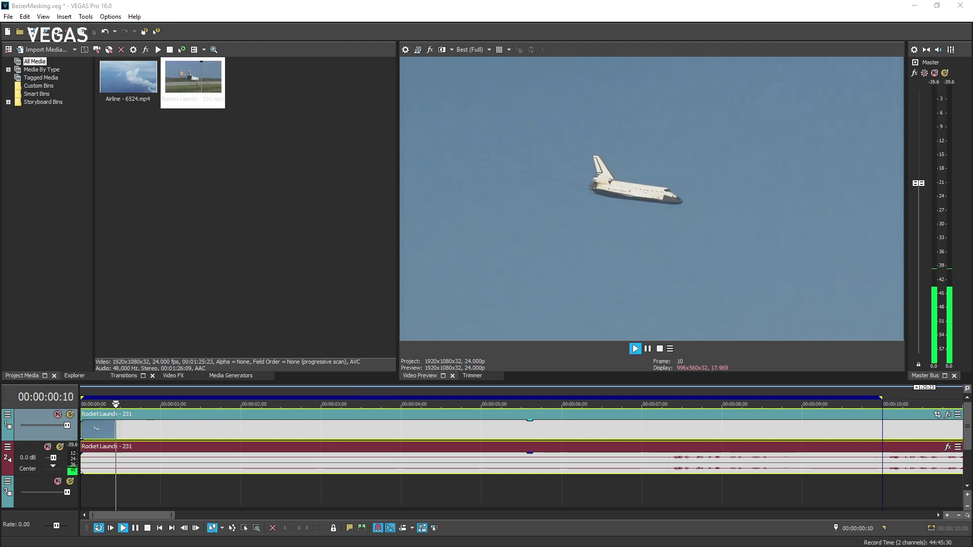
left_click_drag(339, 404, 81, 404)
key("space")
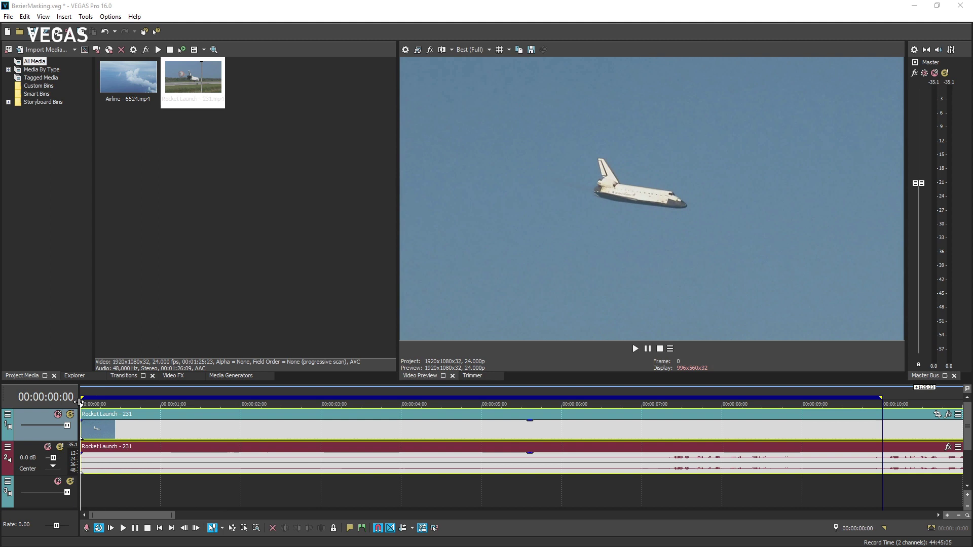
left_click_drag(148, 90, 77, 503)
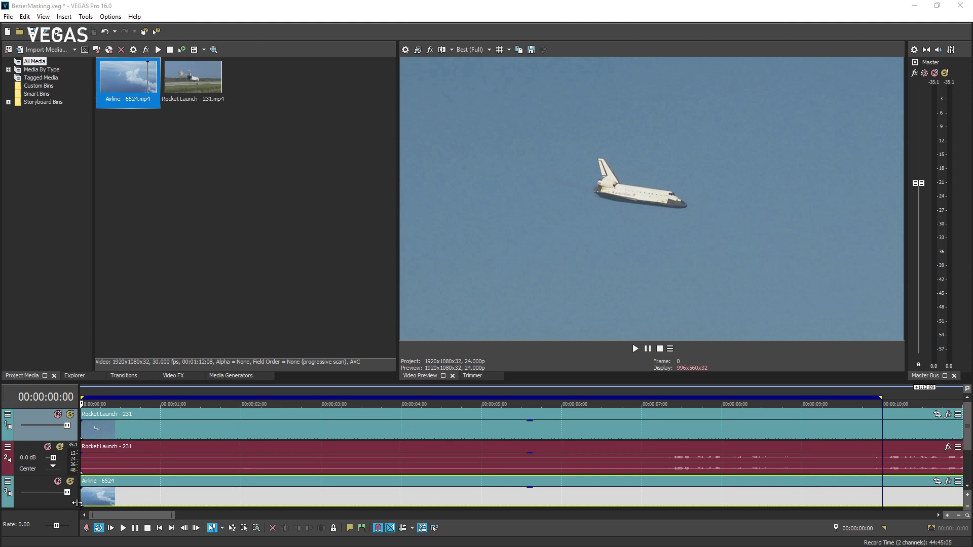
- Apply the default Bézier Masking preset to the Rocket Launch video event, with the playhead at 00:00:02:00
left_click(240, 392)
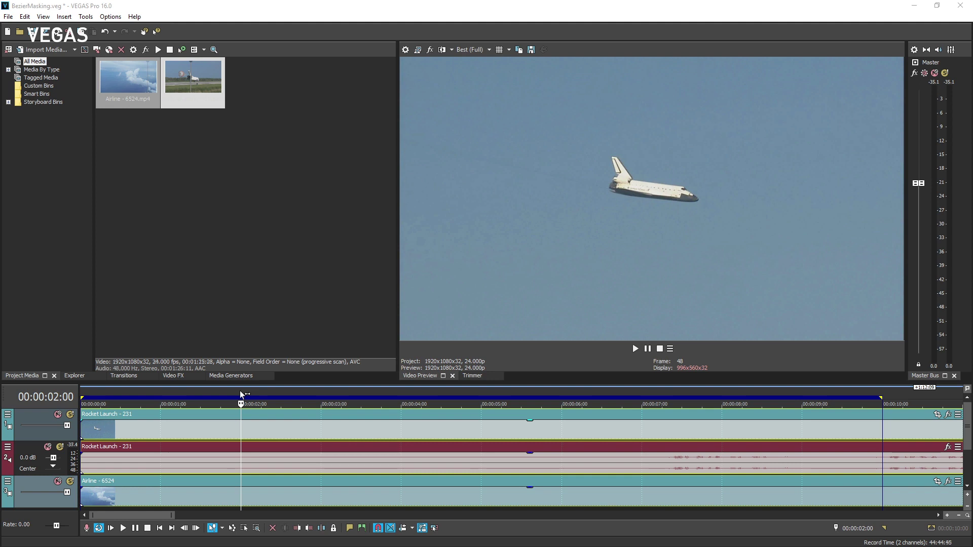
left_click(178, 374)
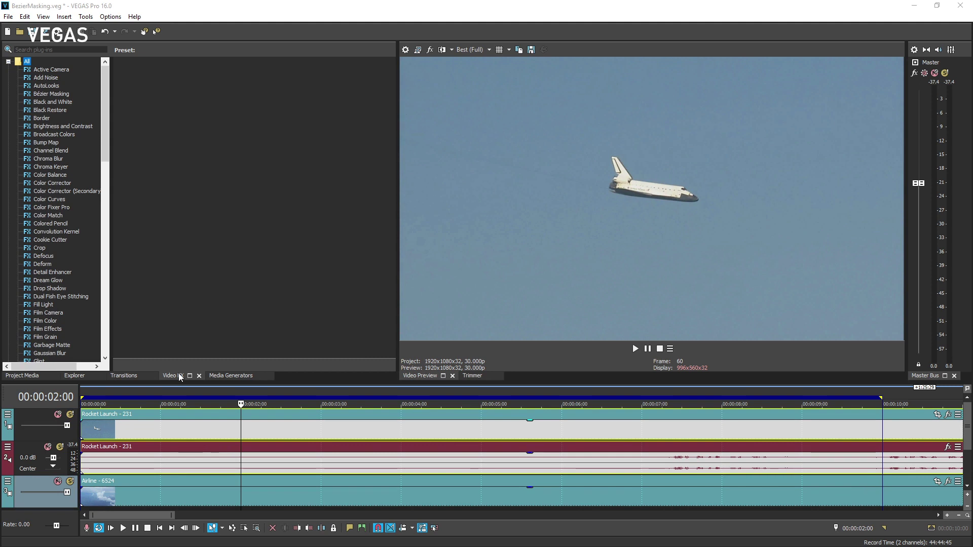
left_click(66, 93)
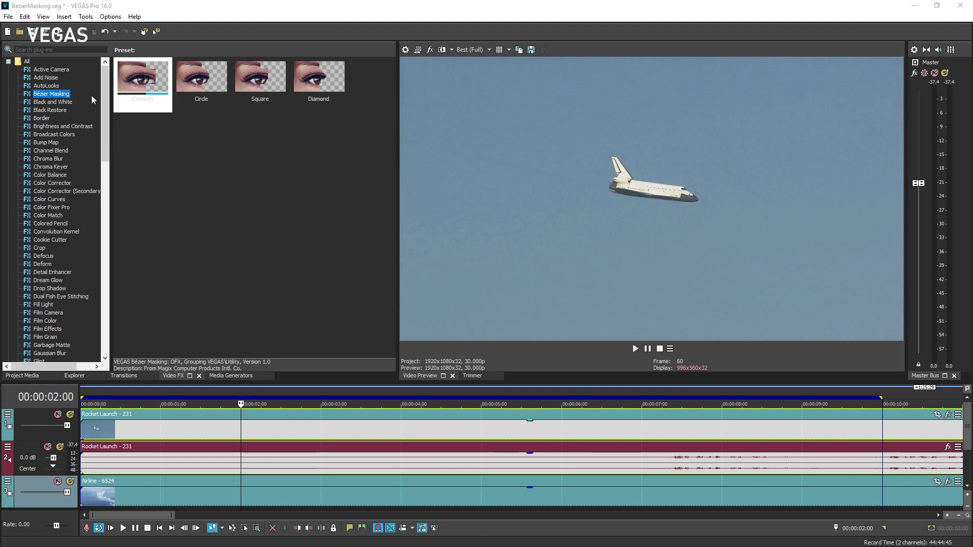
left_click_drag(147, 82, 242, 422)
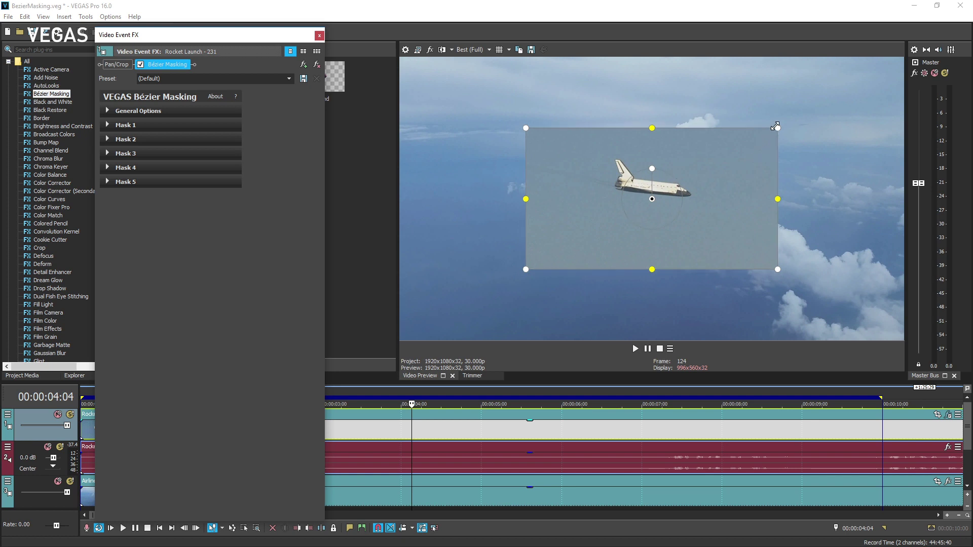
- Shrink the rectangular mask around the shuttle to a width of about 0.28 and a height of about 0.31
left_click_drag(773, 127, 745, 148)
left_click_drag(744, 199, 723, 199)
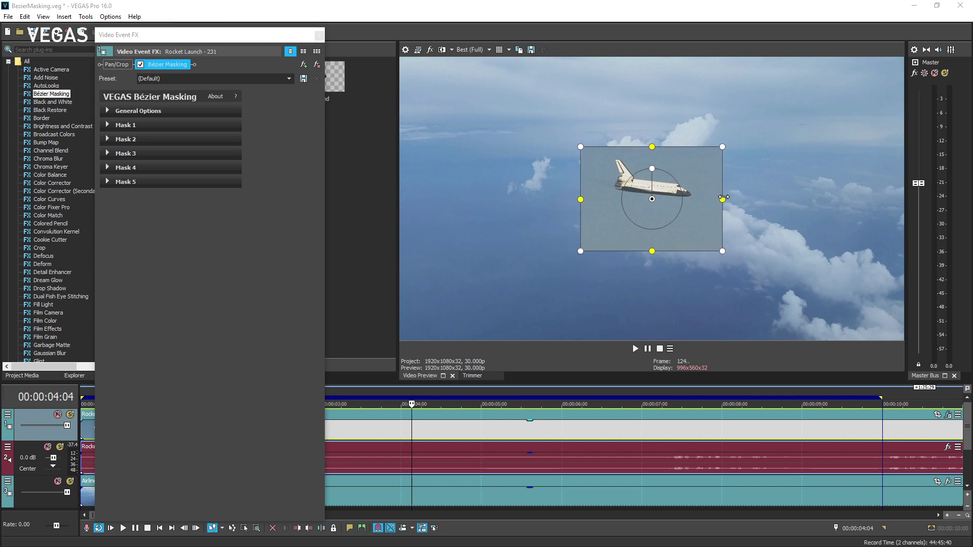
mouse_move(652, 250)
left_mouse_down()
mouse_move(653, 222)
mouse_move(655, 242)
left_mouse_up()
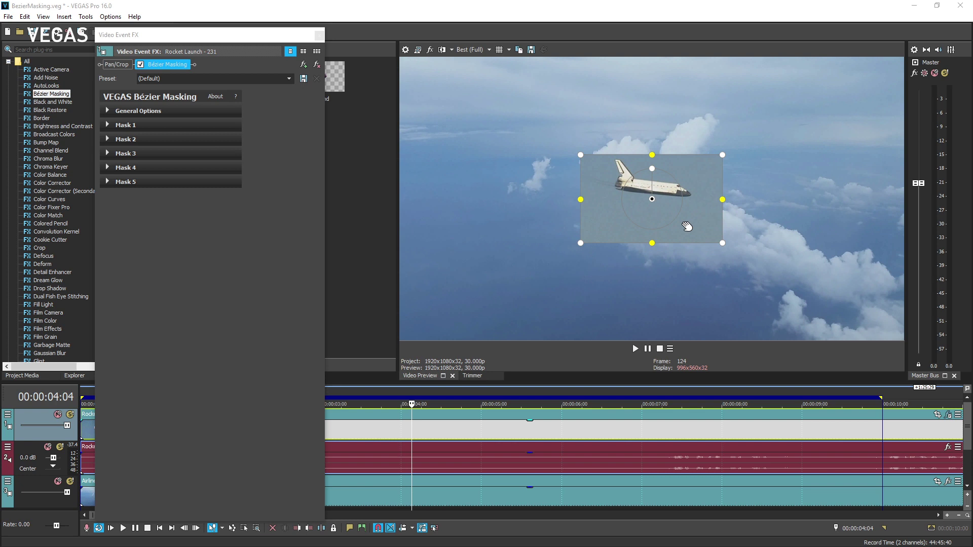
- Move the mask up over the shuttle to about 0.492, 0.546 and rotate it to an angle of about -2.56
left_click_drag(687, 226, 683, 213)
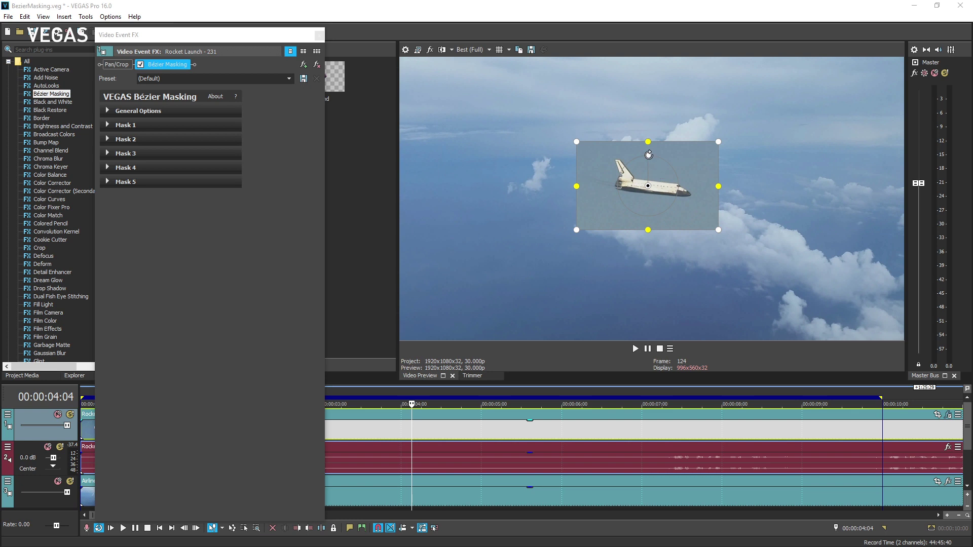
left_click_drag(648, 154, 656, 160)
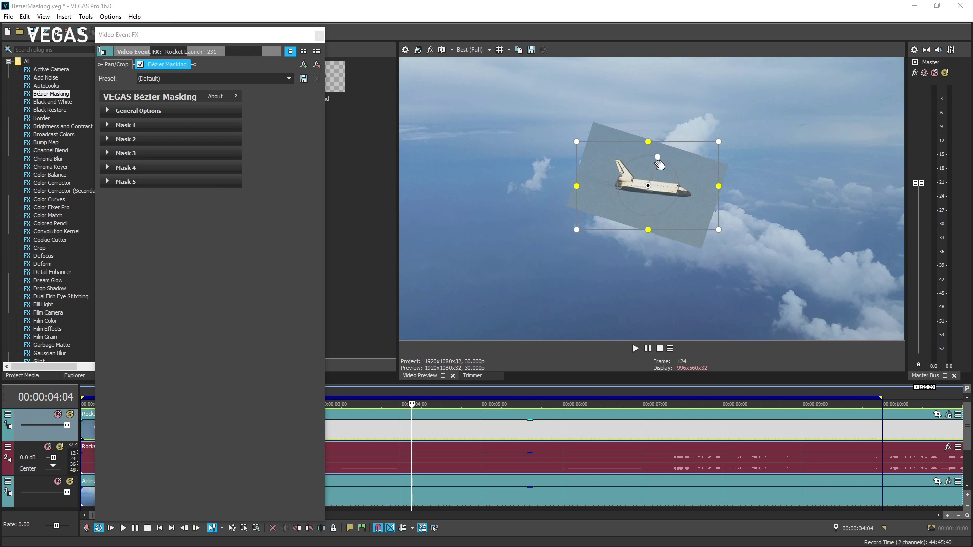
left_click_drag(657, 155, 646, 155)
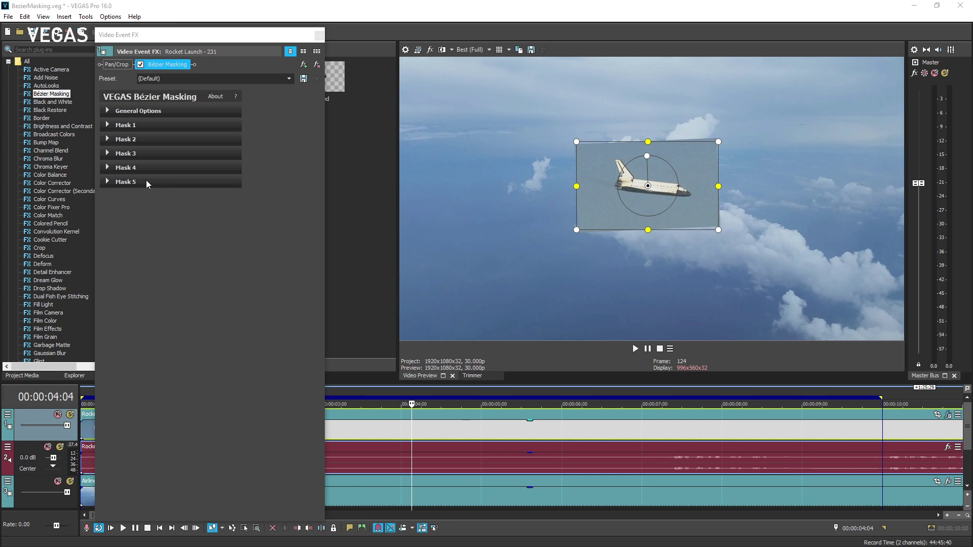
- Examine the Mask 1 and Mask 2 settings and compare the picture with Mask 1 disabled and enabled
left_click(108, 125)
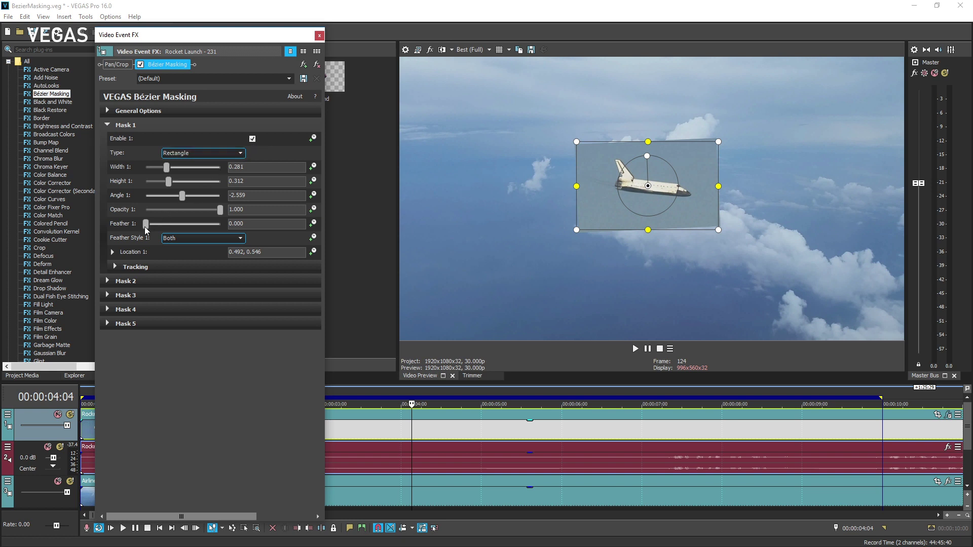
left_click(108, 281)
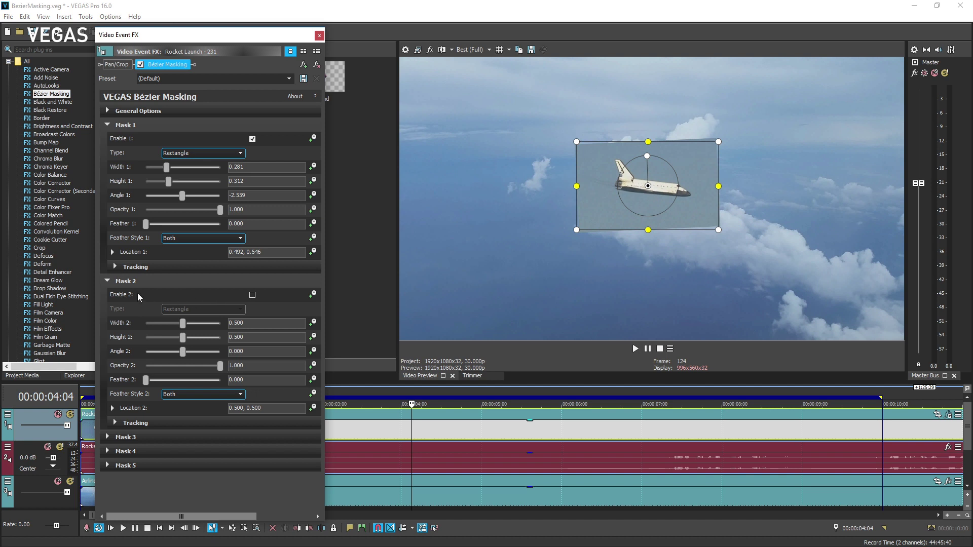
left_click(109, 284)
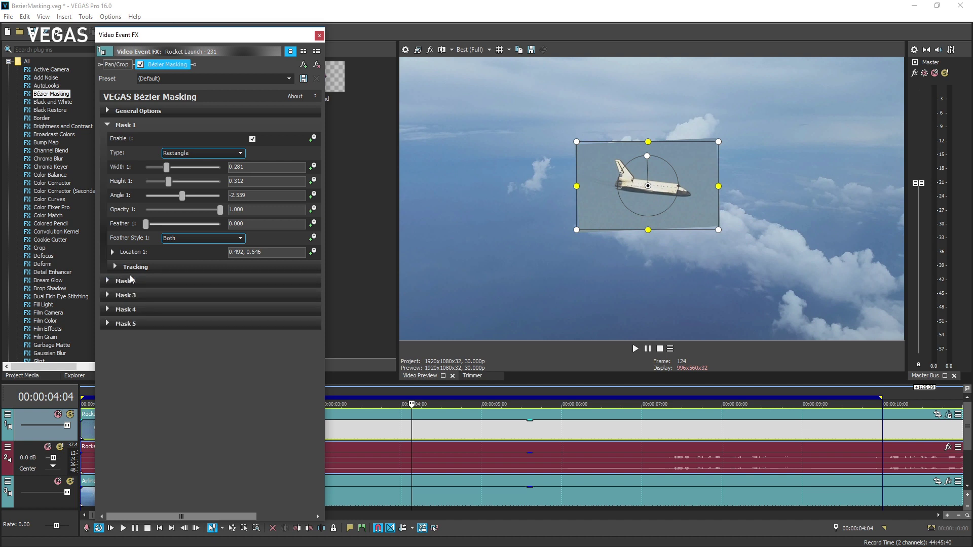
left_click(253, 139)
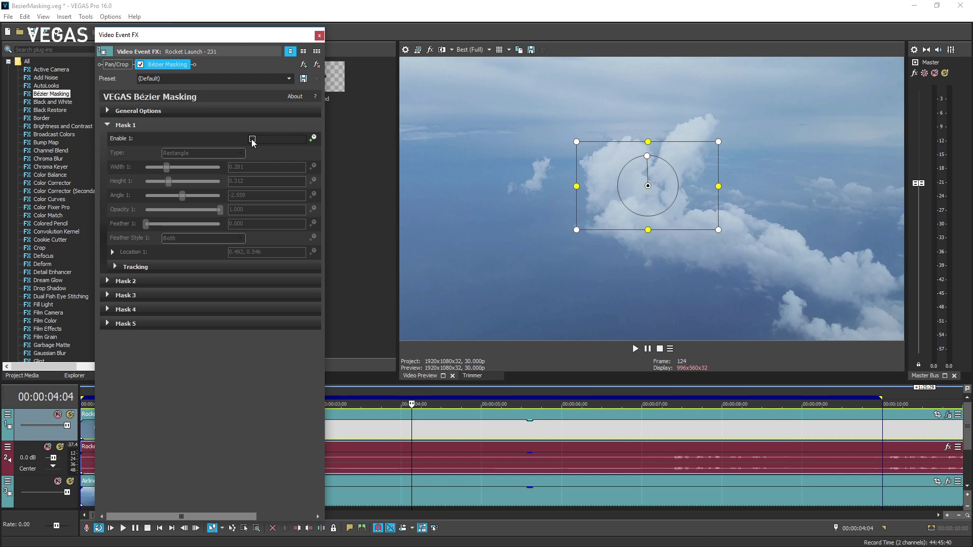
left_click(252, 139)
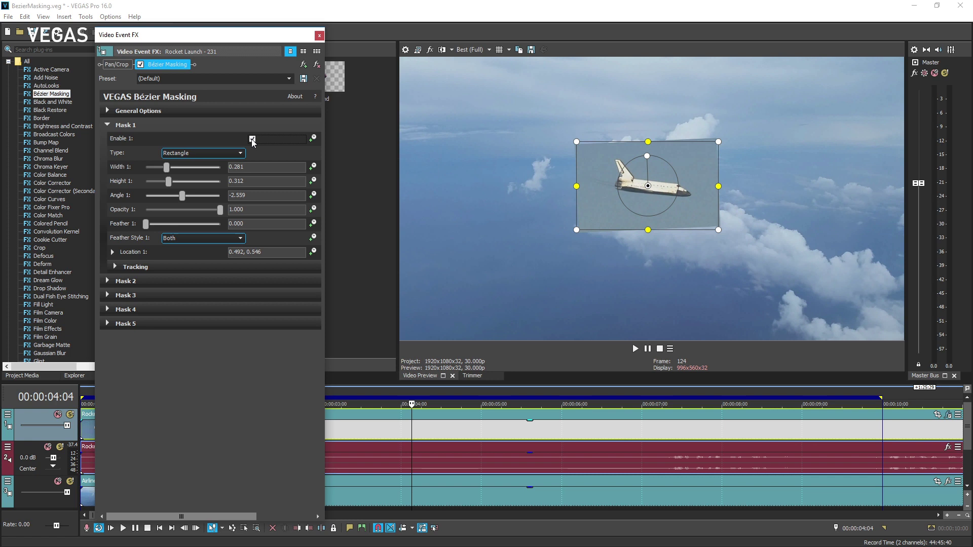
- Try the Oval and Diamond types for Mask 1 and return it to Rectangle
left_click(238, 153)
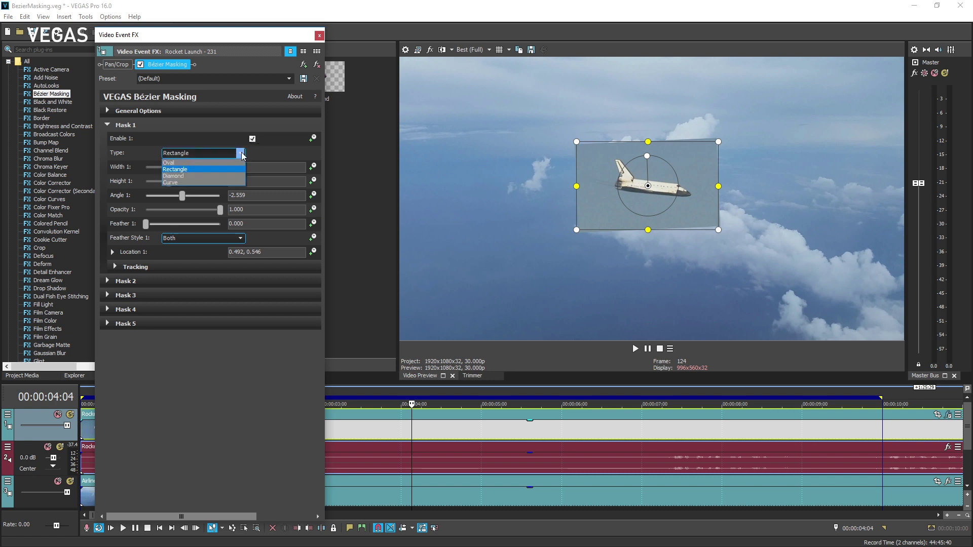
left_click(237, 163)
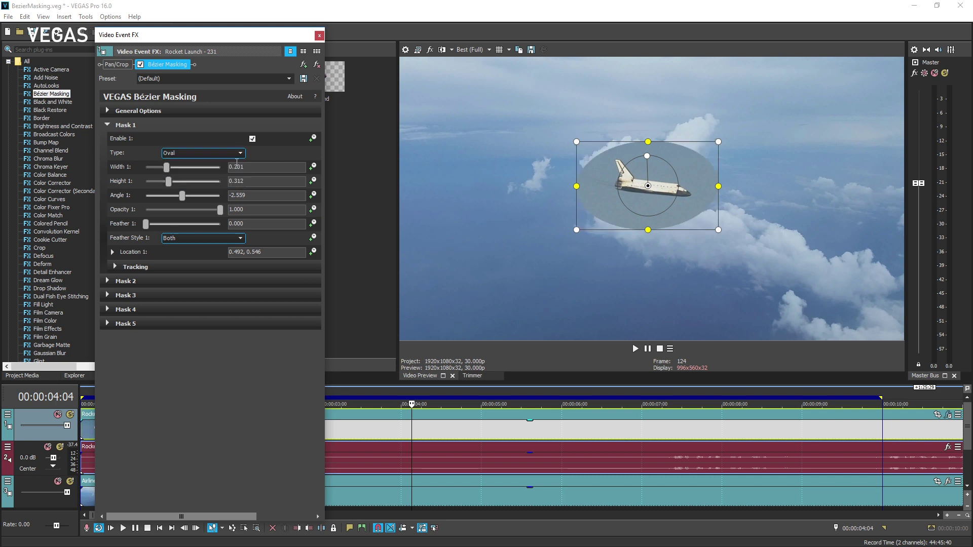
left_click(238, 153)
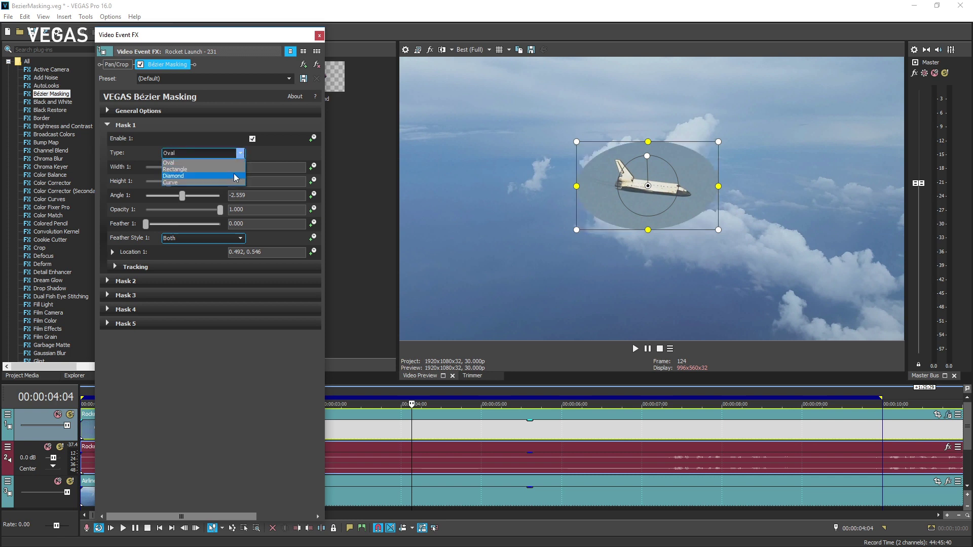
left_click(235, 176)
left_click(235, 153)
left_click(236, 172)
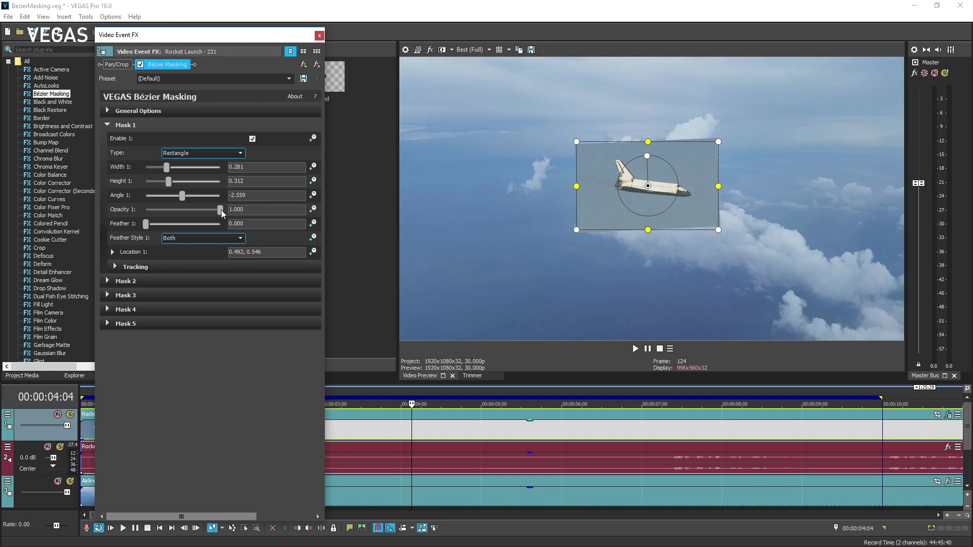
- Try Mask 1 with opacity 0.748 and feather about 31.6, and restore opacity to 1.000 and feather to 0.000
mouse_move(216, 210)
left_mouse_down()
mouse_move(173, 208)
mouse_move(225, 213)
mouse_move(203, 215)
left_mouse_up()
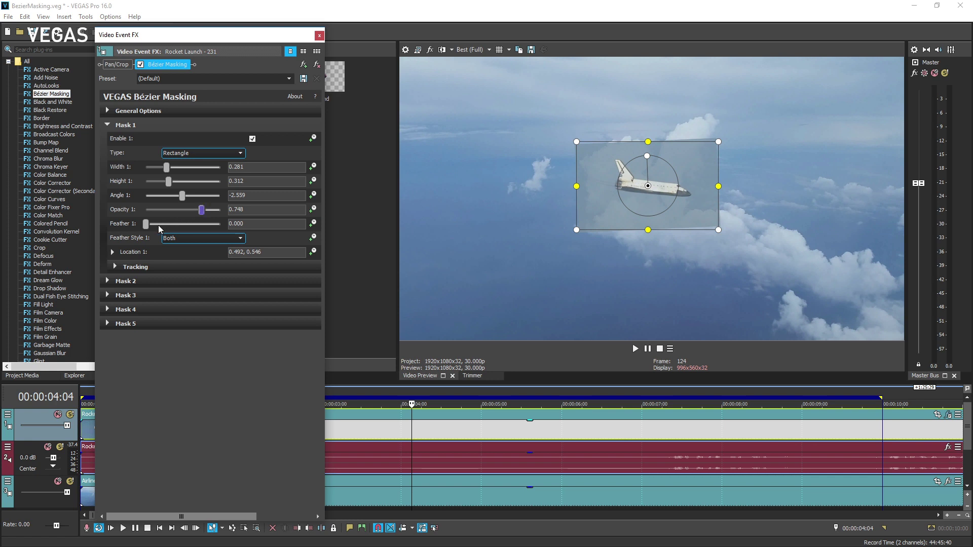
left_click_drag(146, 224, 195, 227)
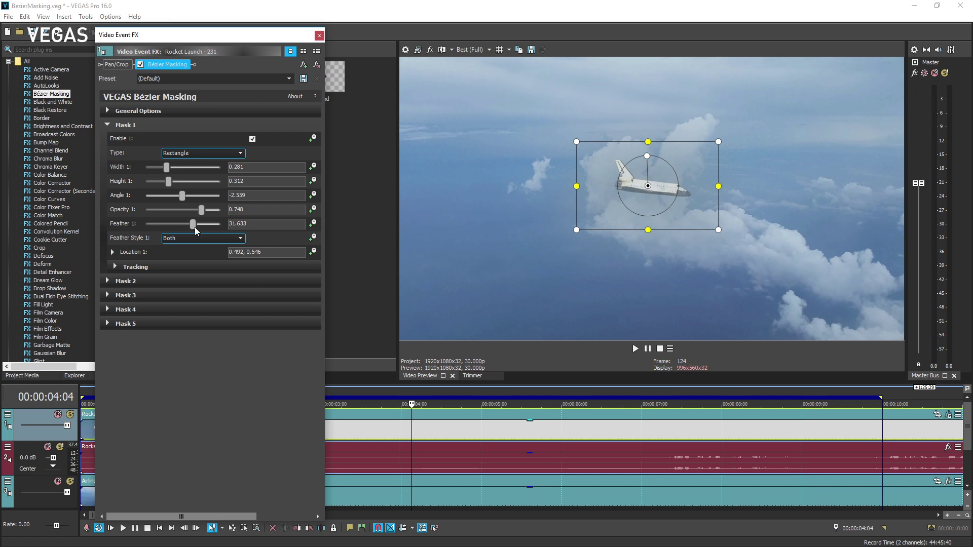
left_click_drag(196, 228, 192, 229)
left_click_drag(192, 230, 145, 227)
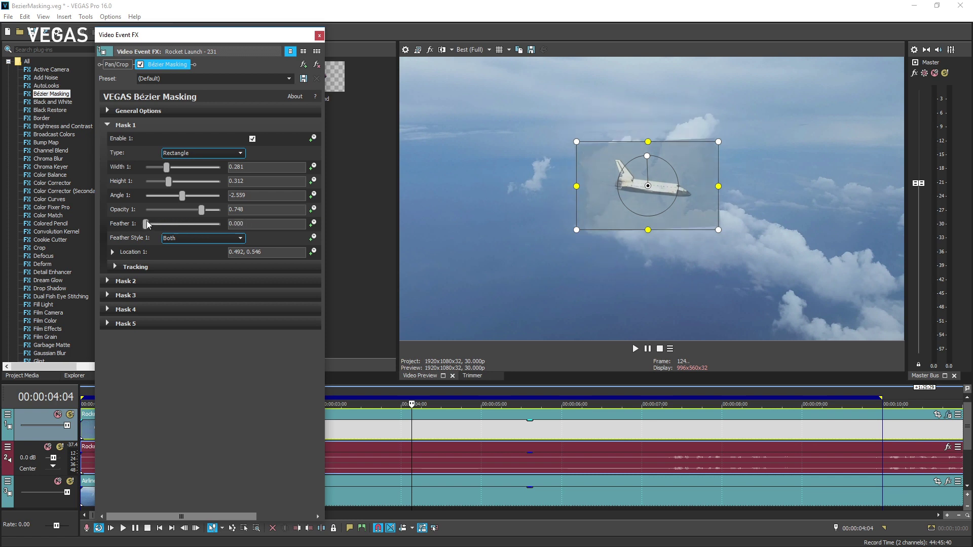
left_click_drag(202, 211, 224, 210)
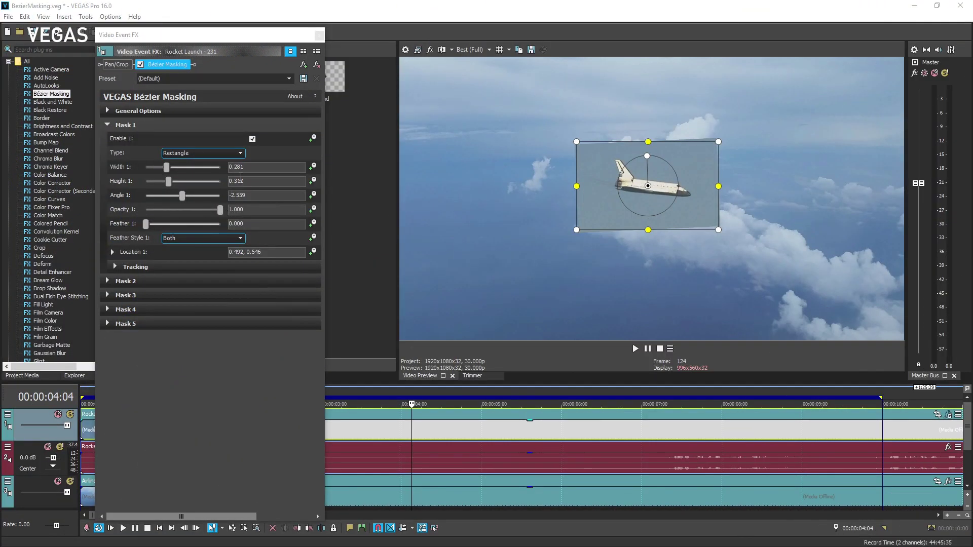
- Change Mask 1's type to Curve and keep Add as the edit tool
left_click(240, 153)
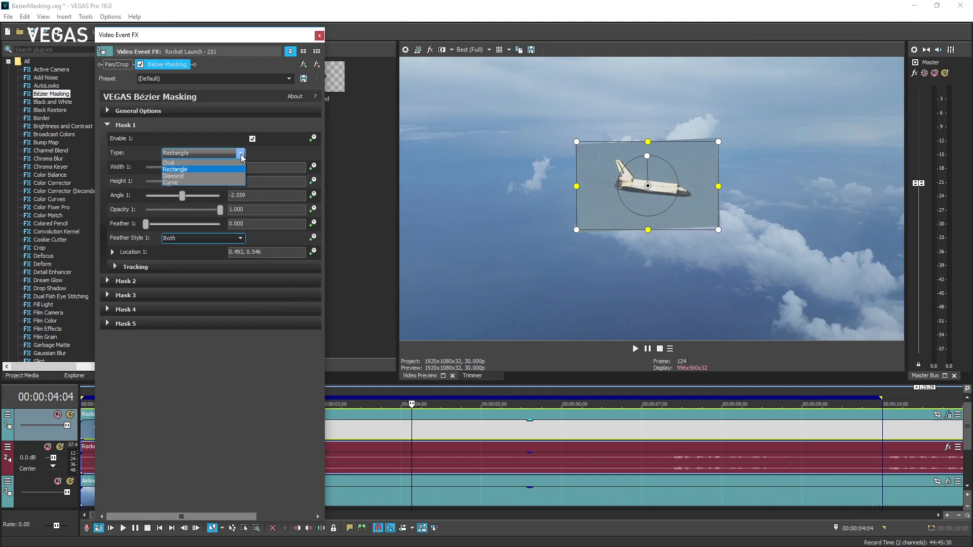
left_click(236, 182)
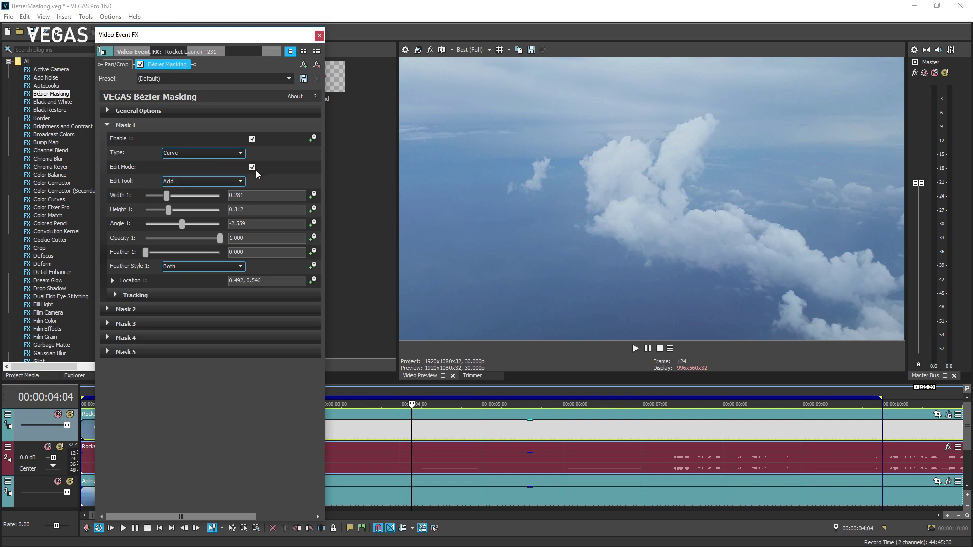
left_click(243, 181)
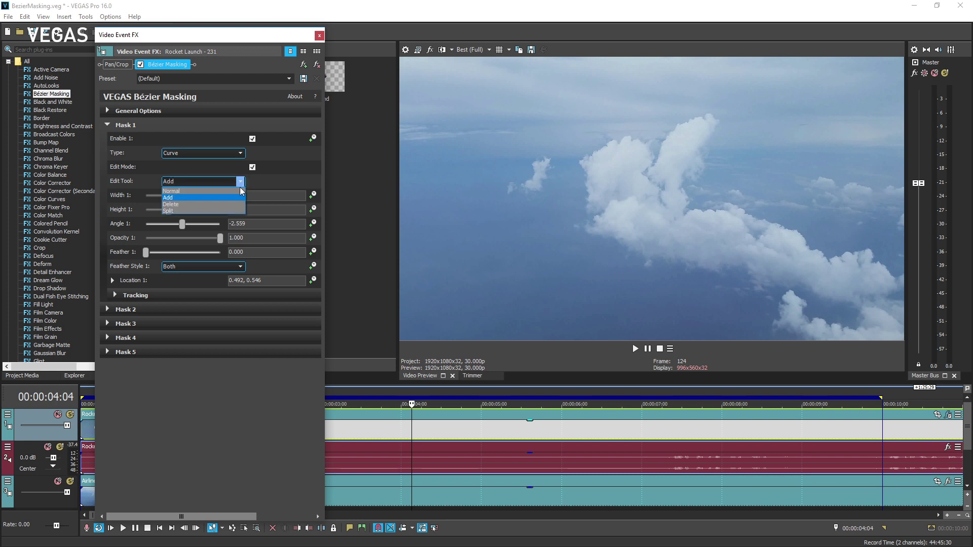
left_click(240, 197)
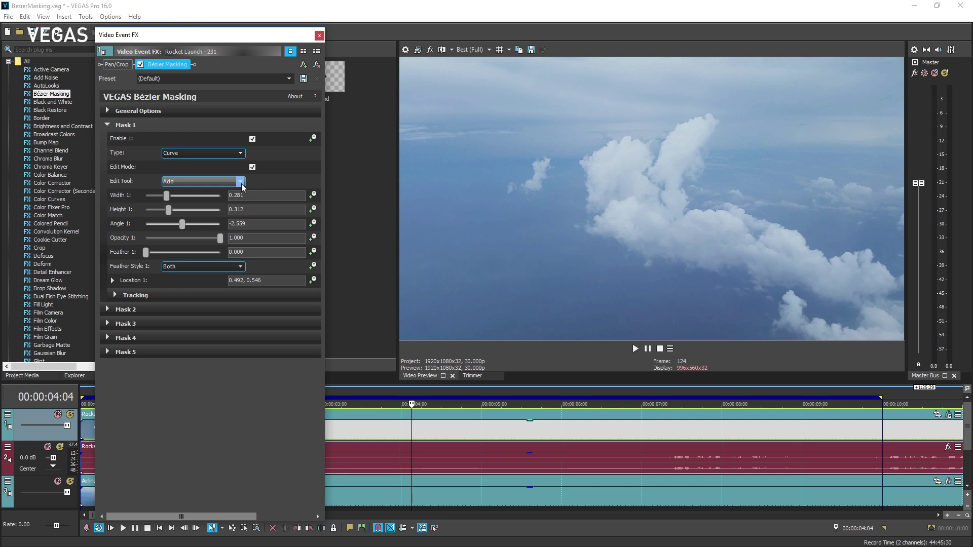
- Draw a closed four-point mask around the shuttle area, with curved points along its lower side, and turn off edit mode
left_click(569, 179)
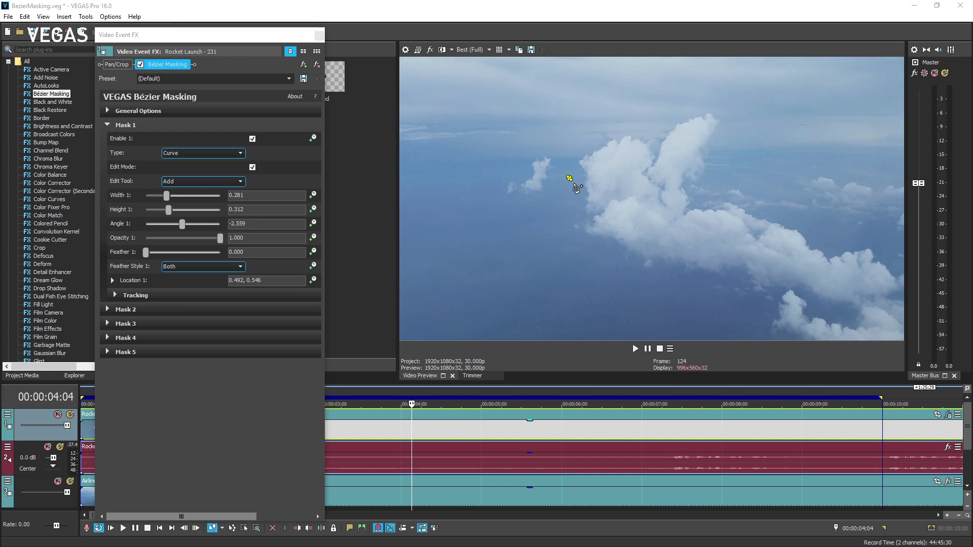
left_click(683, 155)
left_click_drag(714, 209, 696, 238)
mouse_move(732, 180)
left_mouse_down()
mouse_move(738, 188)
mouse_move(731, 184)
left_mouse_up()
left_click_drag(634, 240, 615, 237)
left_click(568, 178)
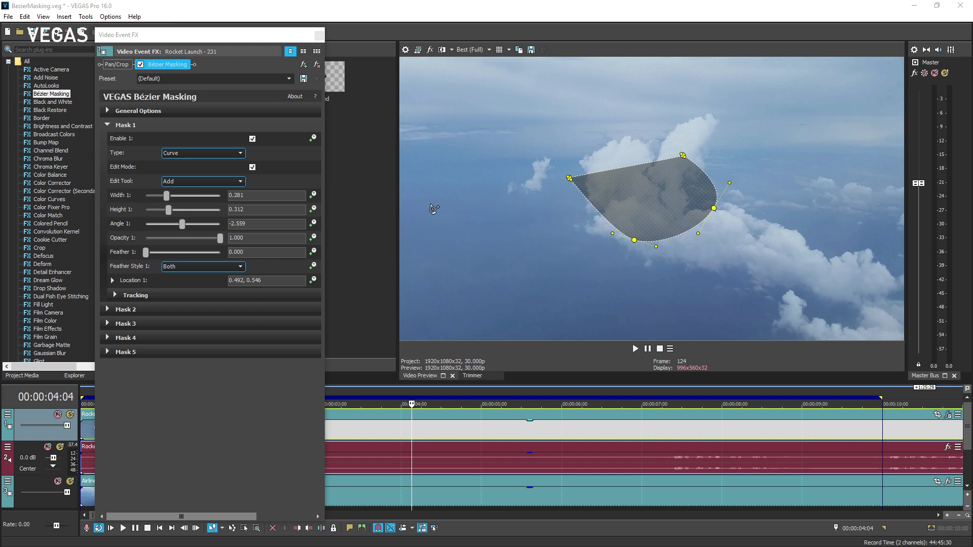
left_click(252, 167)
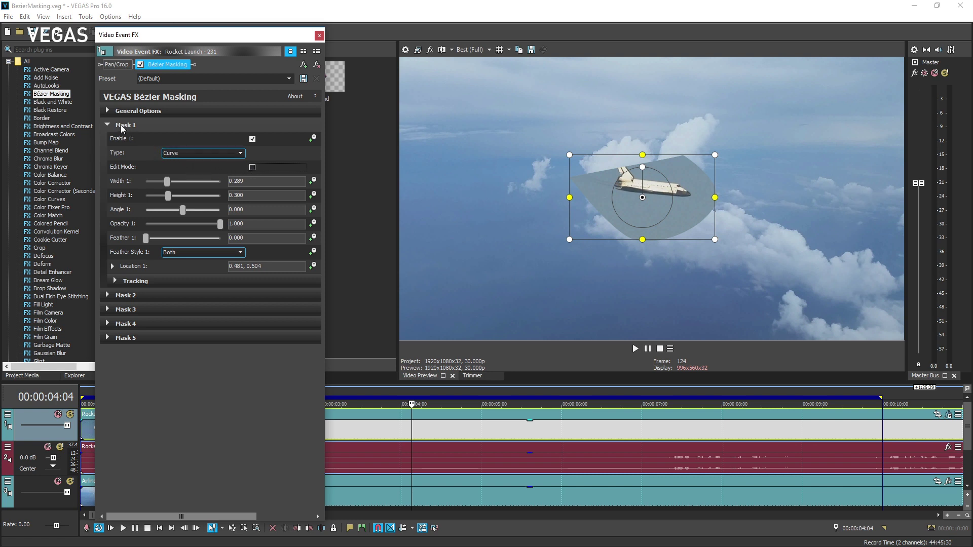
- Set the Bézier Masking effect's general Blend to about 0.6
left_click(110, 112)
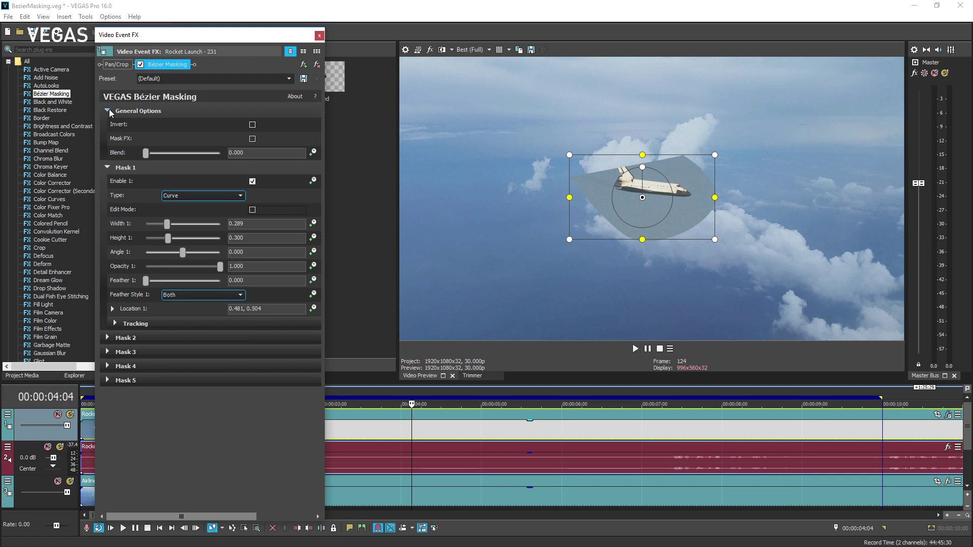
mouse_move(145, 154)
left_mouse_down()
mouse_move(237, 166)
mouse_move(191, 164)
left_mouse_up()
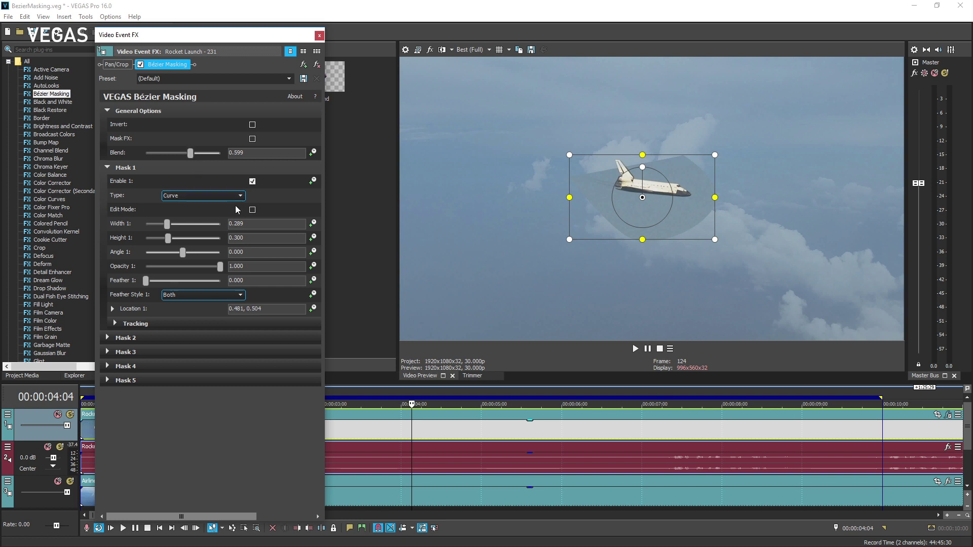
- Re-enter Mask 1's edit mode with the Normal edit tool and move the four curve points onto the shuttle's outline
left_click(253, 210)
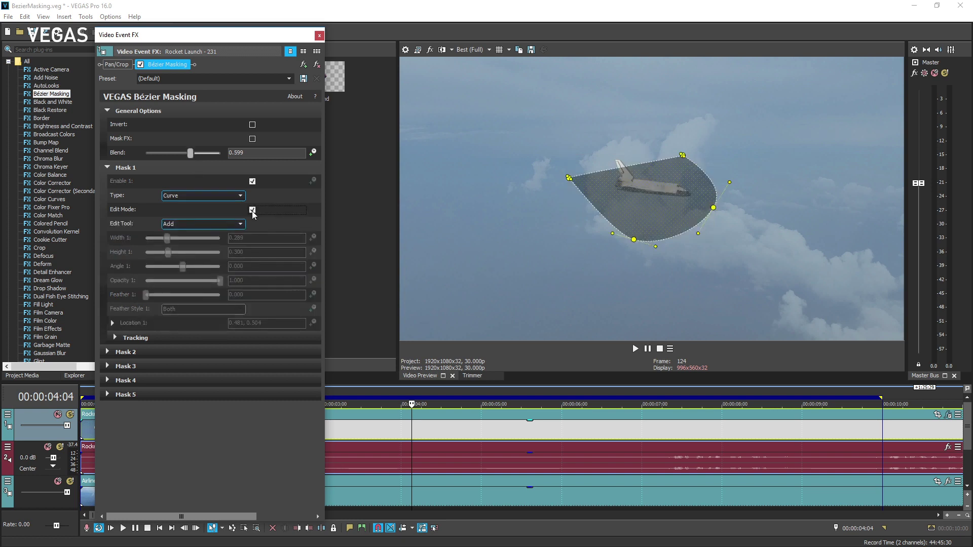
left_click(240, 224)
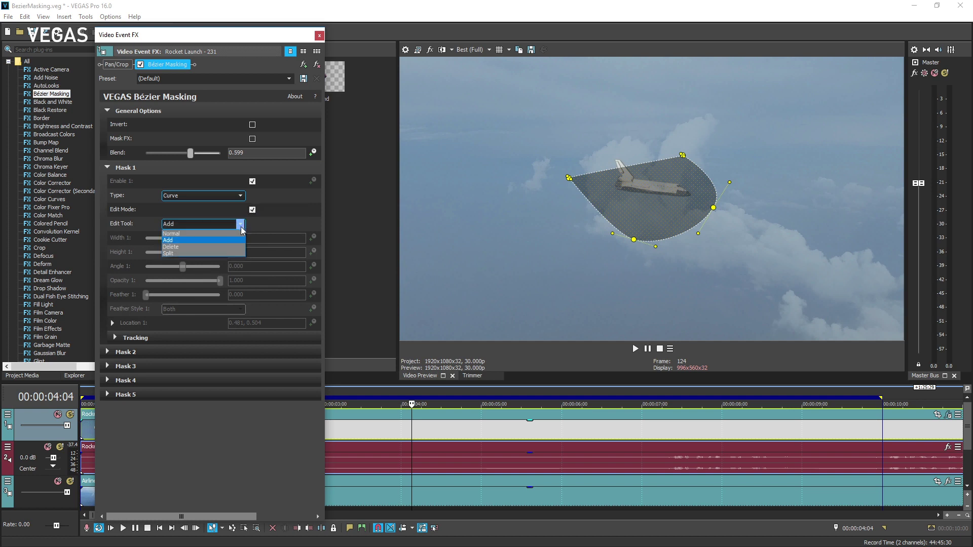
left_click(240, 234)
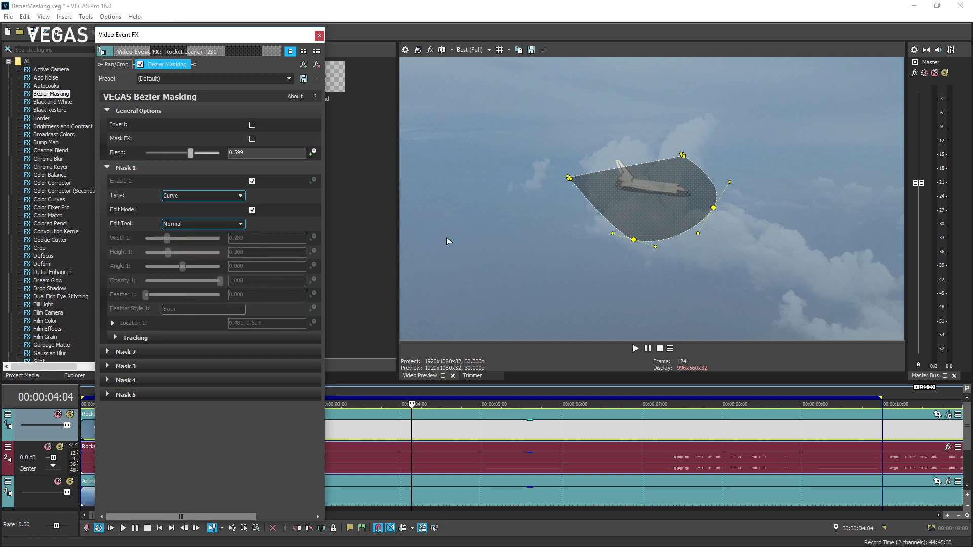
left_click_drag(713, 208, 694, 198)
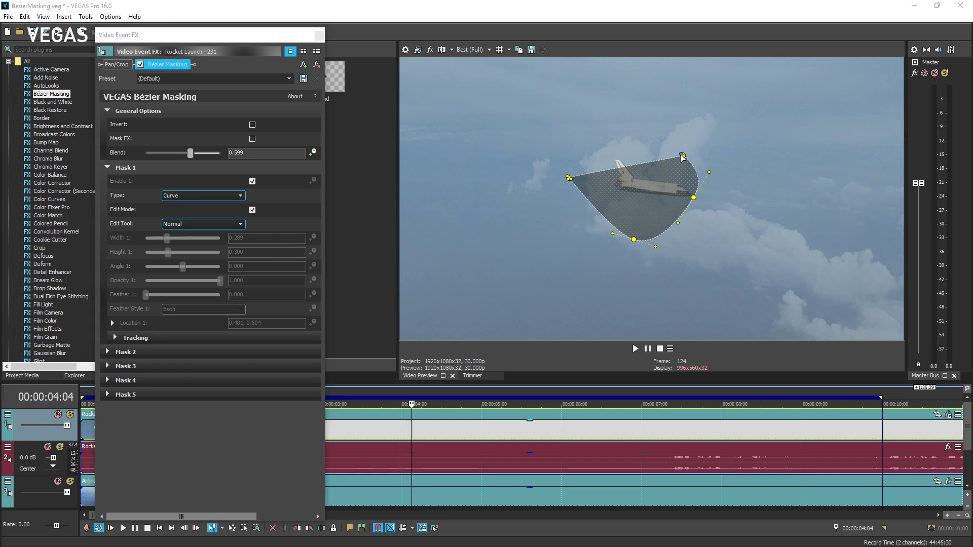
left_click_drag(683, 156, 637, 174)
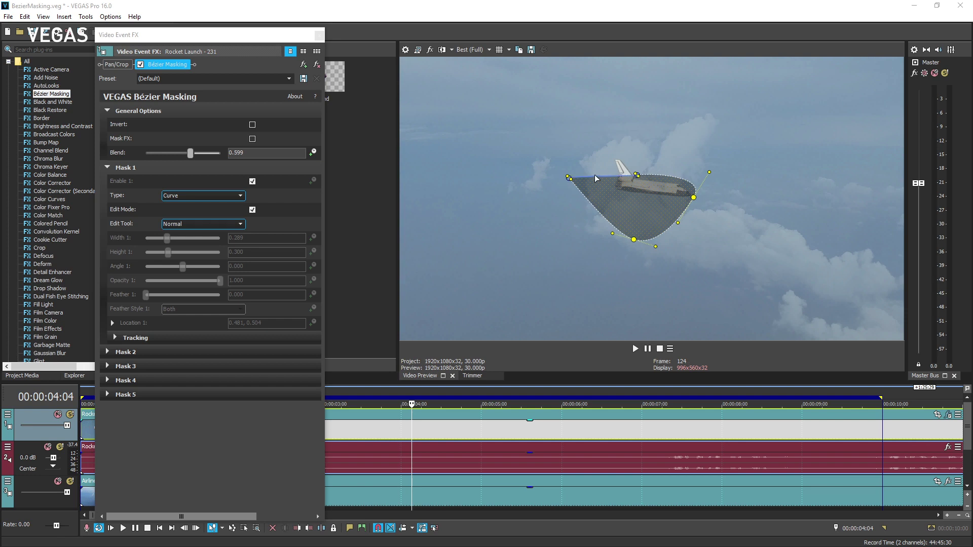
left_click_drag(569, 177, 615, 153)
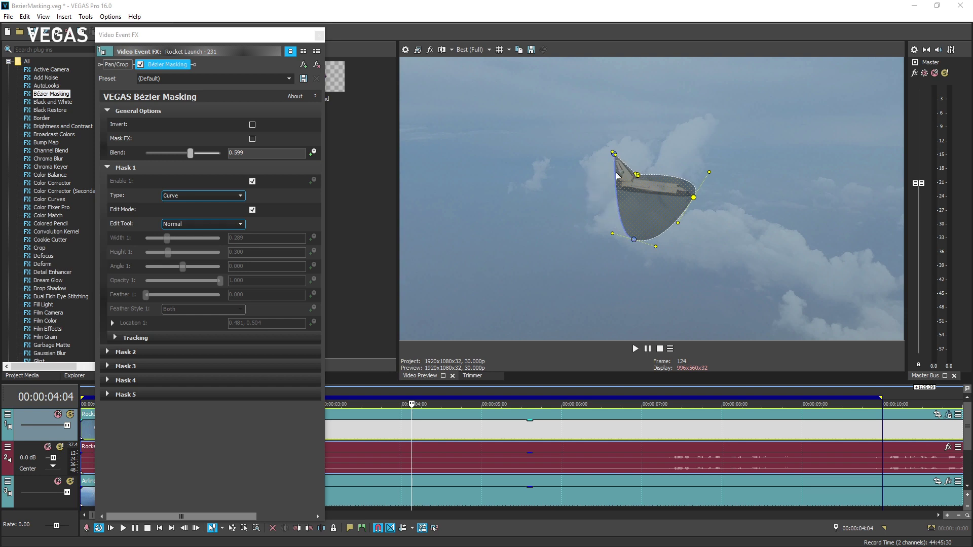
left_click_drag(634, 239, 619, 194)
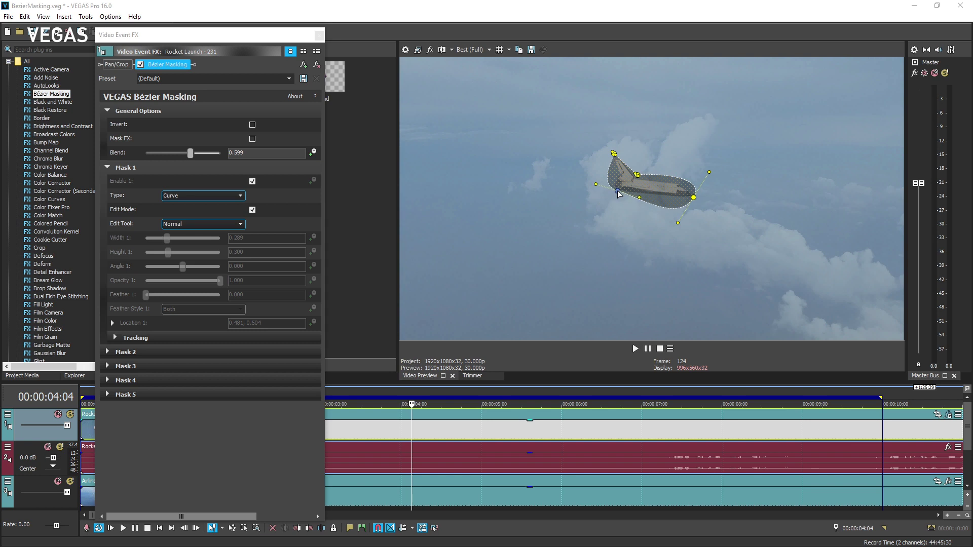
- Refine the curve handles and point positions at the shuttle's tail, rear and nose so the mask hugs its outline
left_click(614, 154)
left_click_drag(604, 145, 622, 158)
left_click(618, 192)
mouse_move(617, 192)
left_mouse_down()
mouse_move(609, 186)
mouse_move(618, 193)
left_mouse_up()
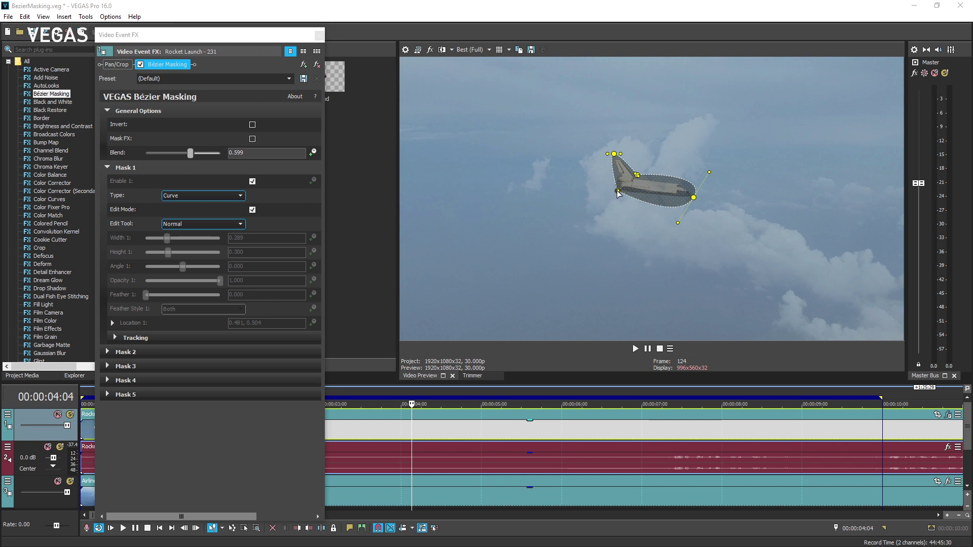
left_click_drag(677, 222, 702, 185)
left_click_drag(638, 175, 615, 156)
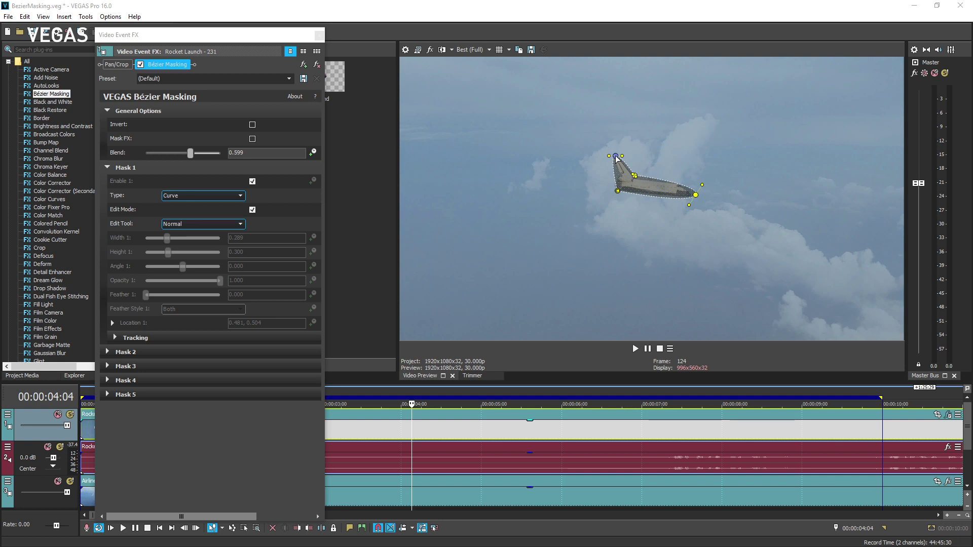
- Use the Split edit tool to add mask points on the tail's rear edge and the fuselage's upper and lower edges
left_click(241, 224)
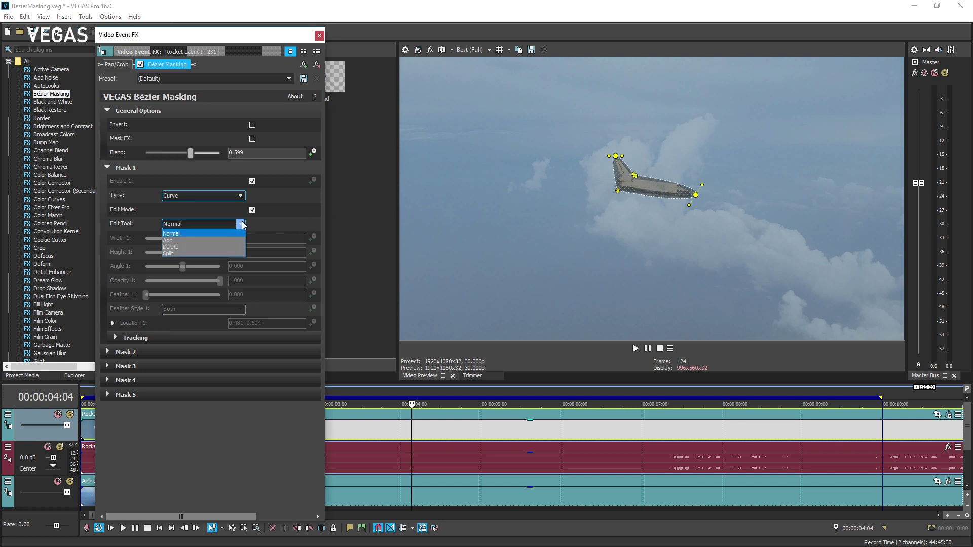
left_click(227, 254)
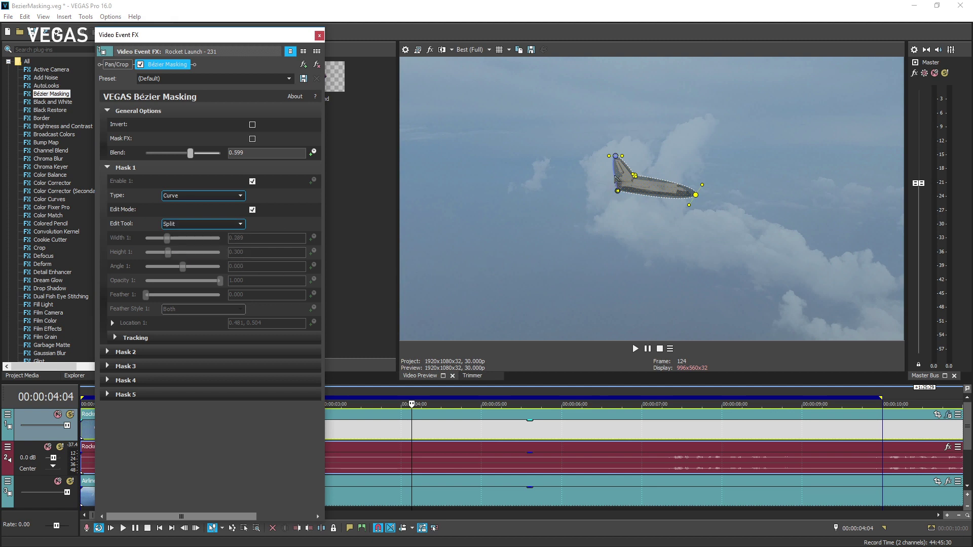
left_click(615, 177)
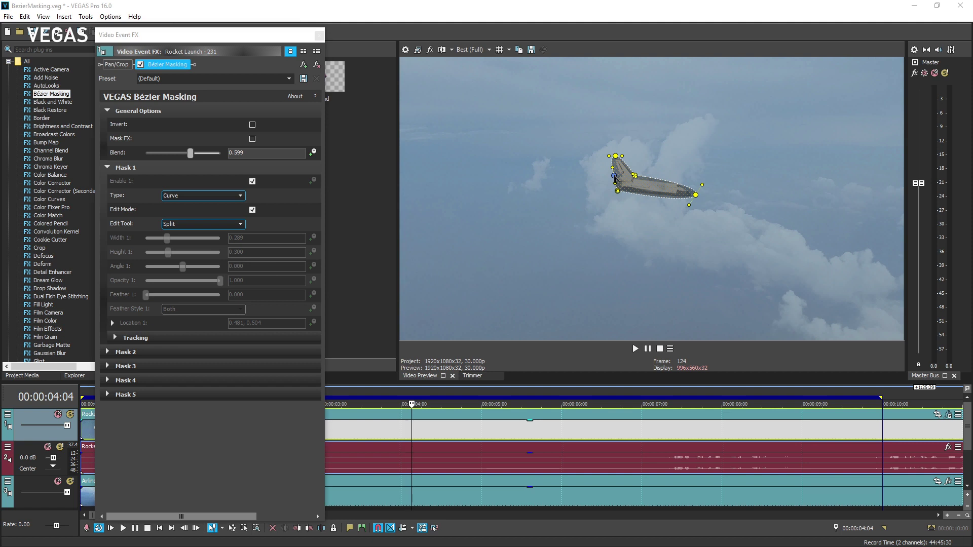
left_click_drag(616, 177, 616, 178)
left_click(664, 180)
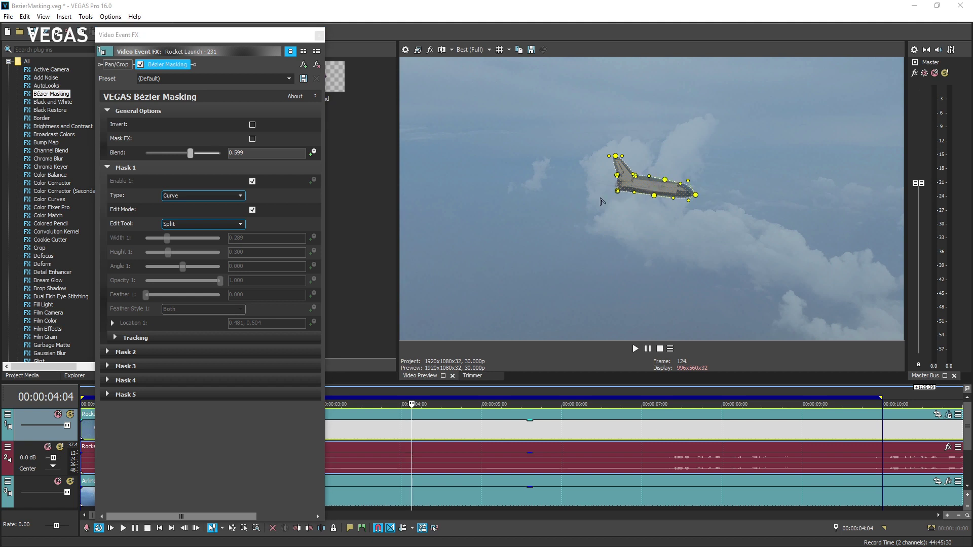
- Remove the added point on the fuselage's upper edge with the Delete edit tool
left_click(243, 226)
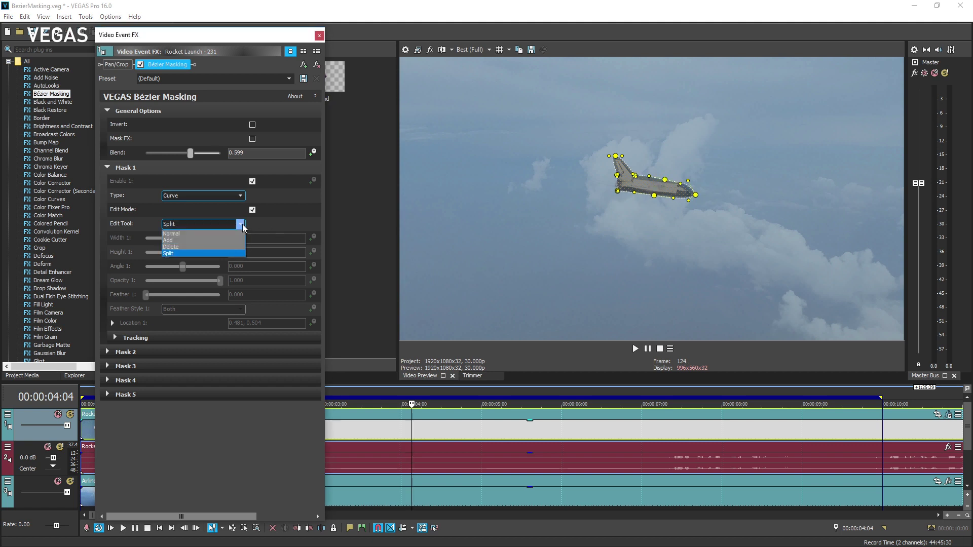
left_click(229, 247)
left_click(665, 180)
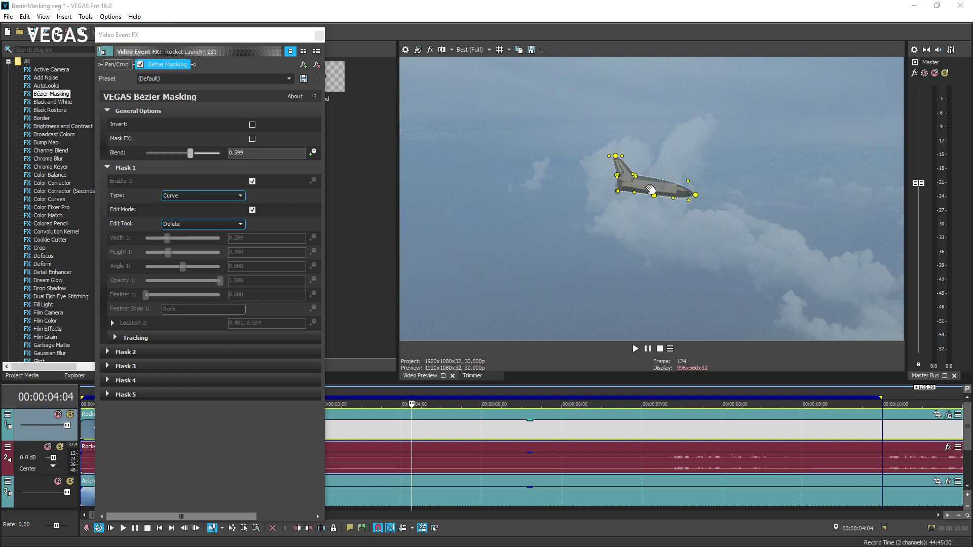
- Turn off Mask 1's edit mode and set its feather to about 4.4 and the general Blend to about 0.156
left_click_drag(193, 155, 141, 158)
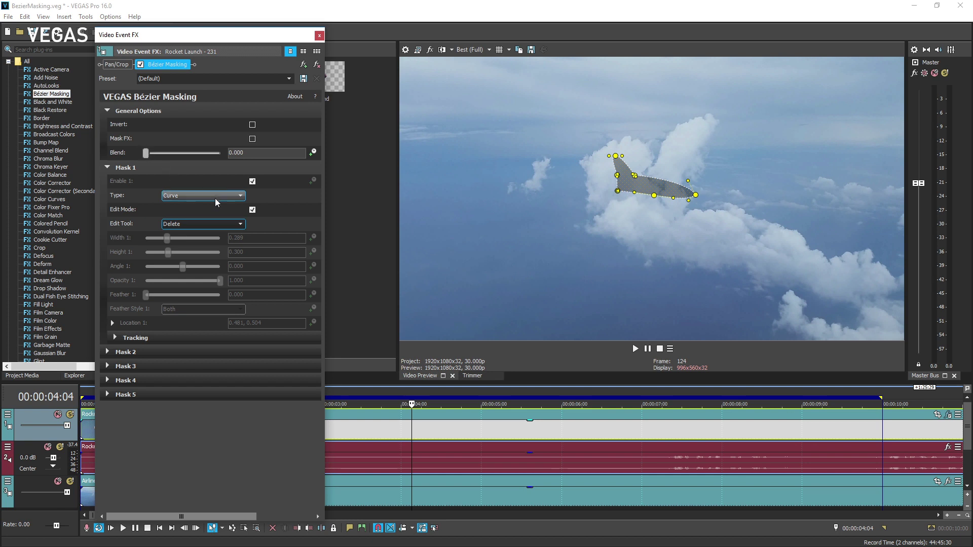
left_click(252, 209)
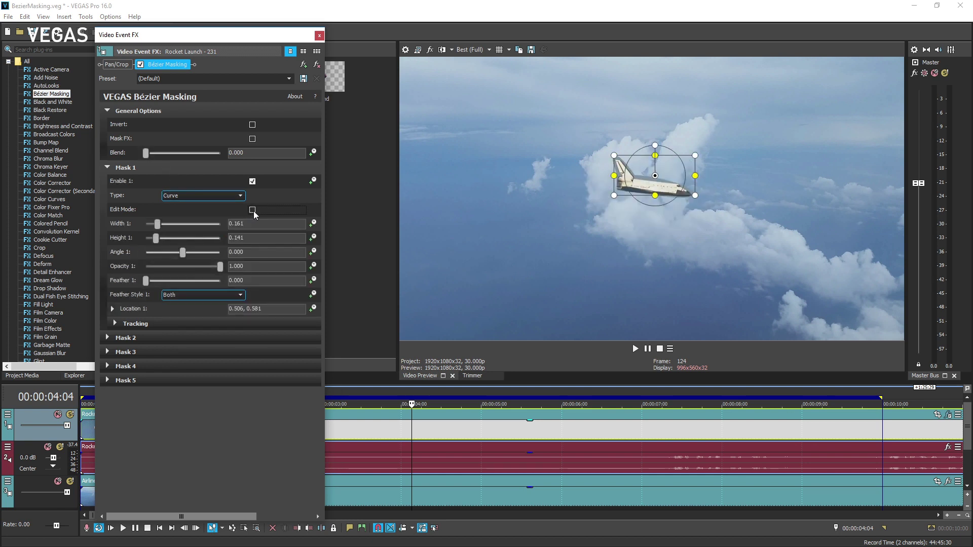
left_click_drag(146, 282, 153, 283)
left_click_drag(146, 154, 158, 155)
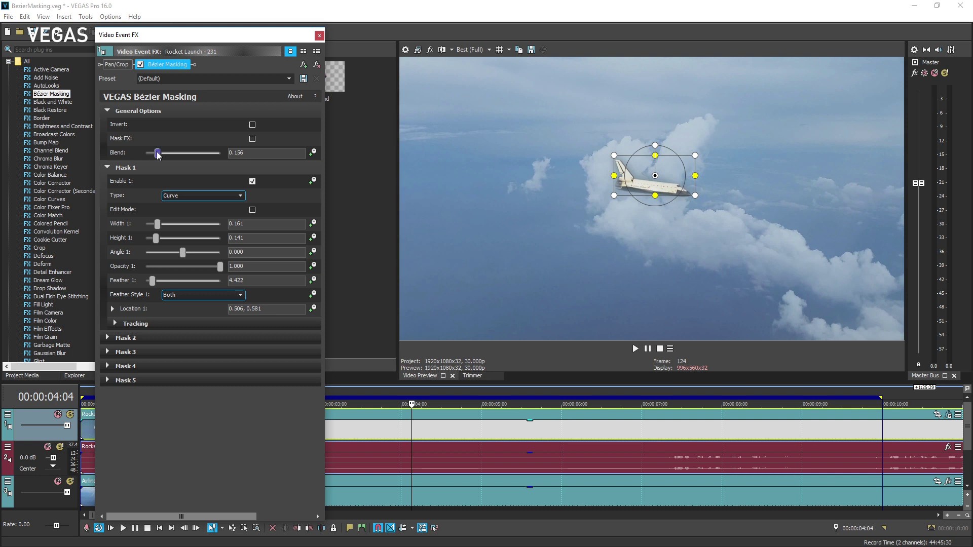
- Try inverting the Bézier mask, and turn Invert off again
left_click(252, 124)
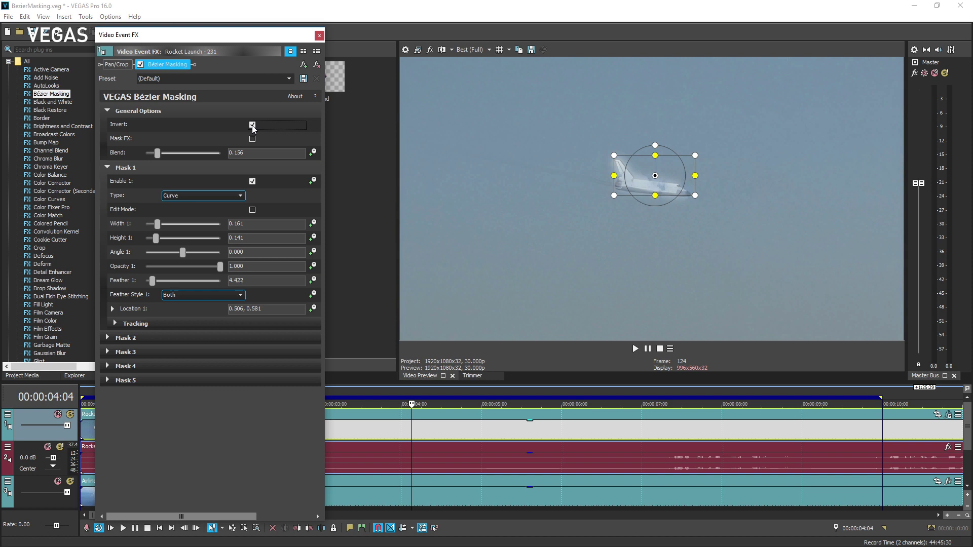
left_click(252, 125)
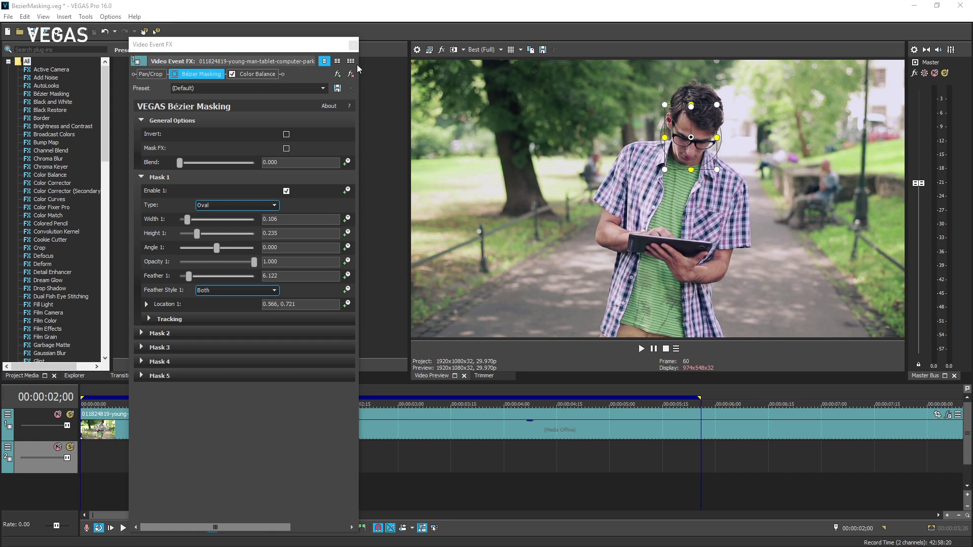
- Close the effects window and apply the Large preset of the Pixelate effect to the young-man-tablet clip on the timeline
left_click(353, 44)
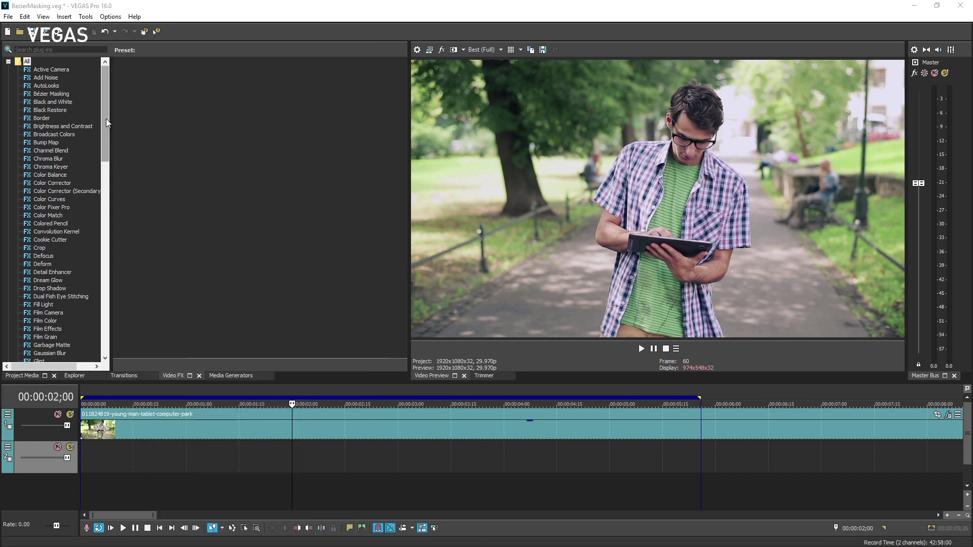
left_click_drag(106, 120, 120, 220)
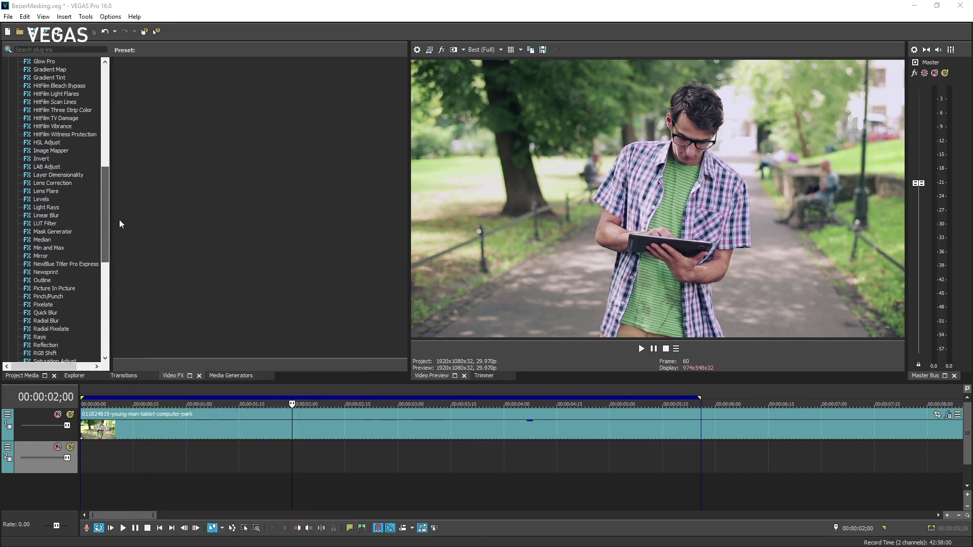
left_click(43, 305)
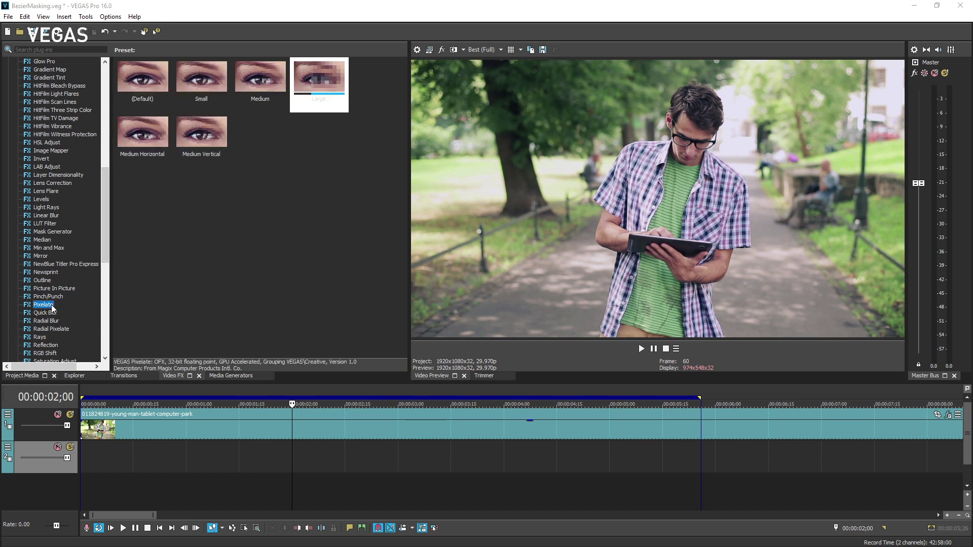
left_click_drag(314, 85, 308, 418)
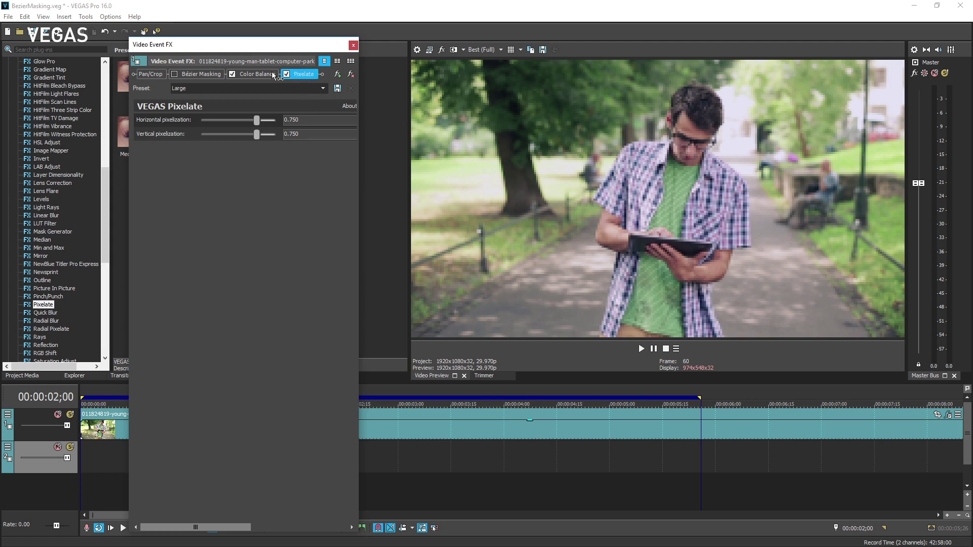
- Place Pixelate ahead of Bézier Masking in the effect chain, and set its horizontal pixelization to 0.810 and vertical to 0.816
left_click_drag(185, 72, 185, 72)
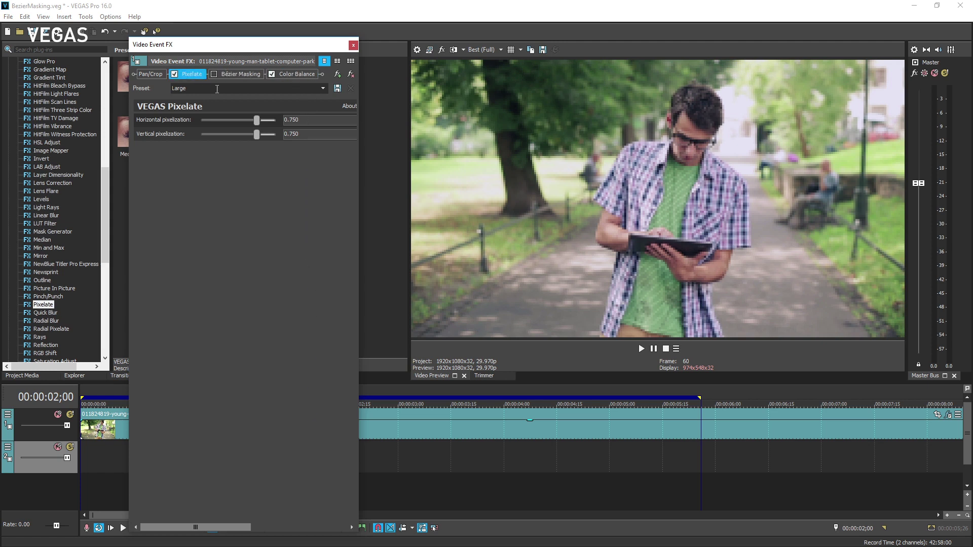
left_click_drag(255, 119, 262, 136)
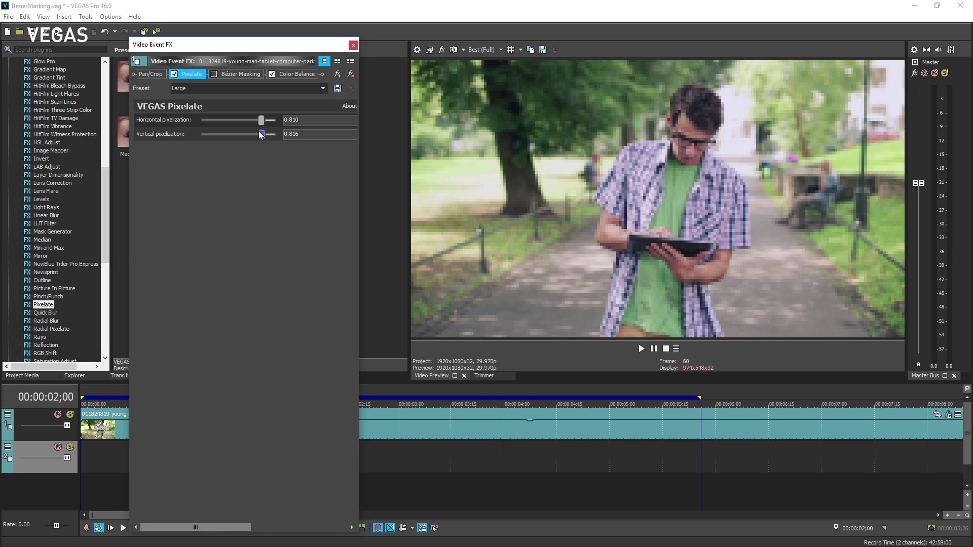
- Enable the clip's Bézier Masking effect and turn on its Mask FX option to confine the pixelation to the face
left_click(216, 75)
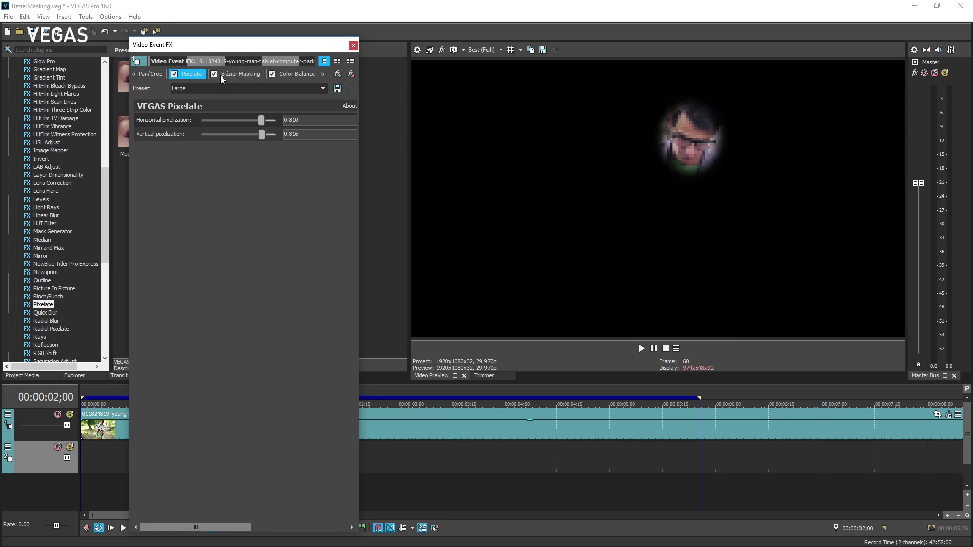
left_click(221, 75)
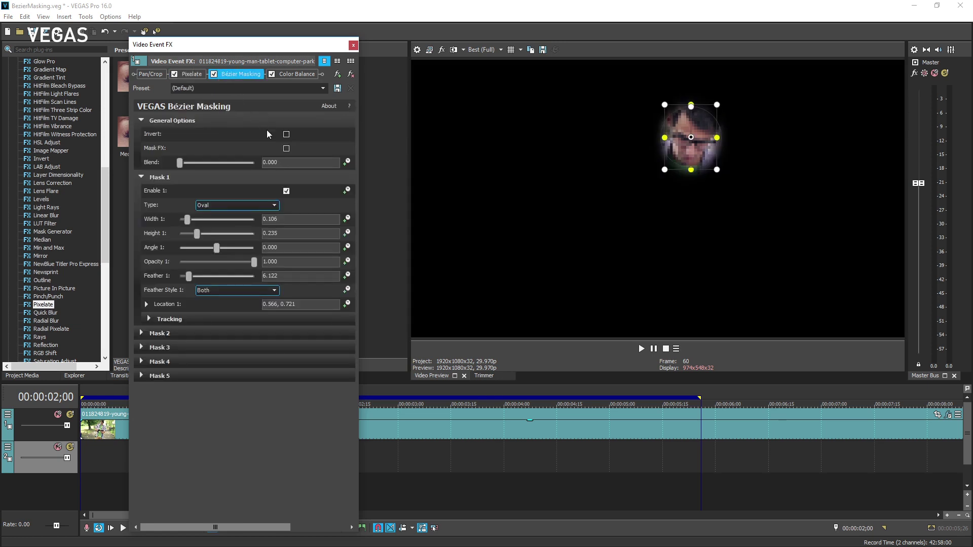
left_click(286, 149)
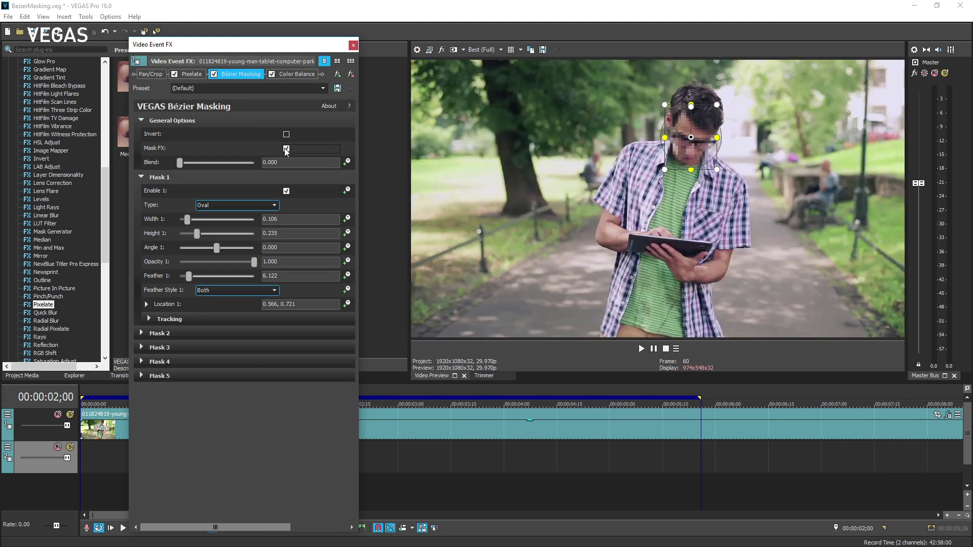